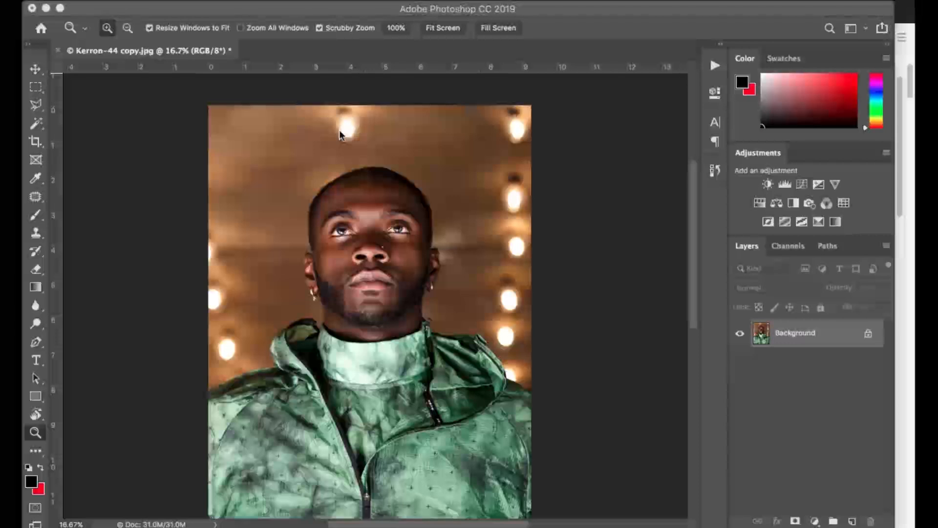
Try selecting part of the brown backdrop with the Magic Wand, and clear the selection.
{"action": "left_click", "coordinate": [579, 207]}
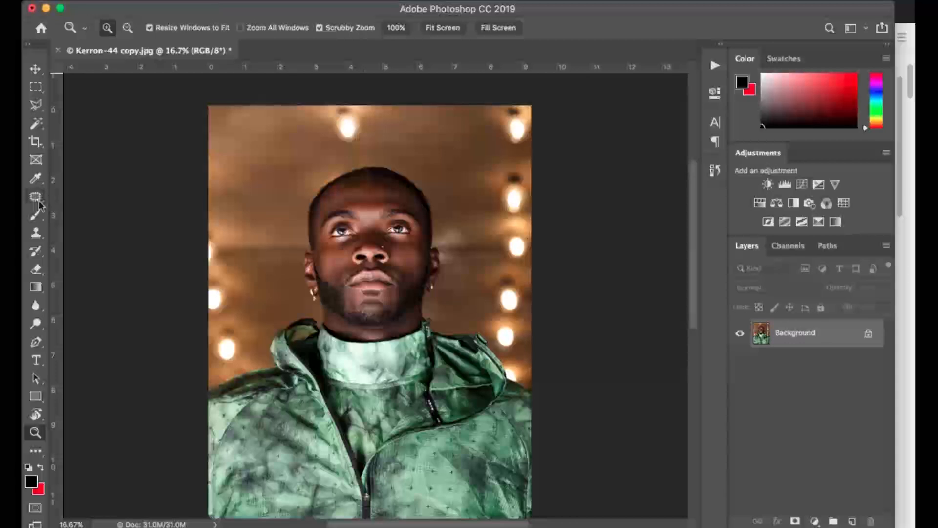
{"action": "left_click", "coordinate": [37, 125]}
{"action": "left_click", "coordinate": [269, 146]}
{"action": "key", "text": "super+d"}
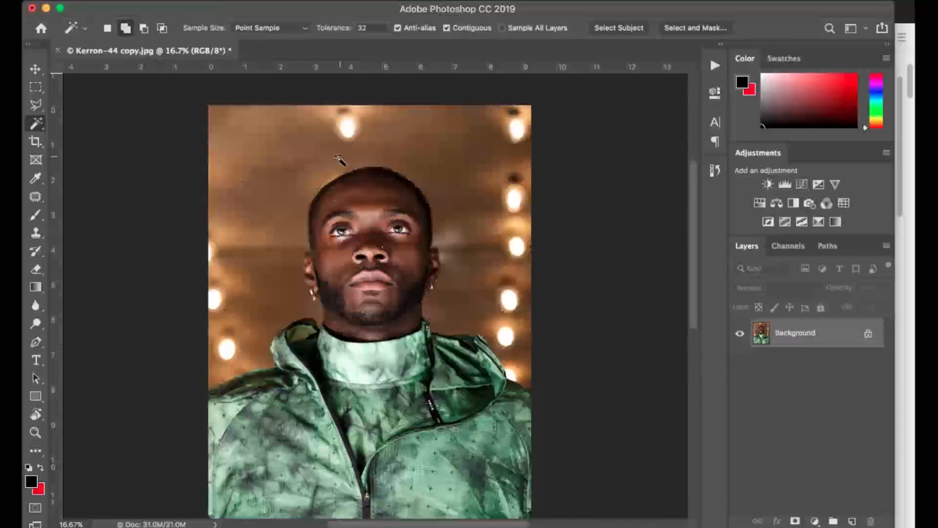
Try converting the locked Background into a regular layer, and undo the conversion.
{"action": "double_click", "coordinate": [831, 337]}
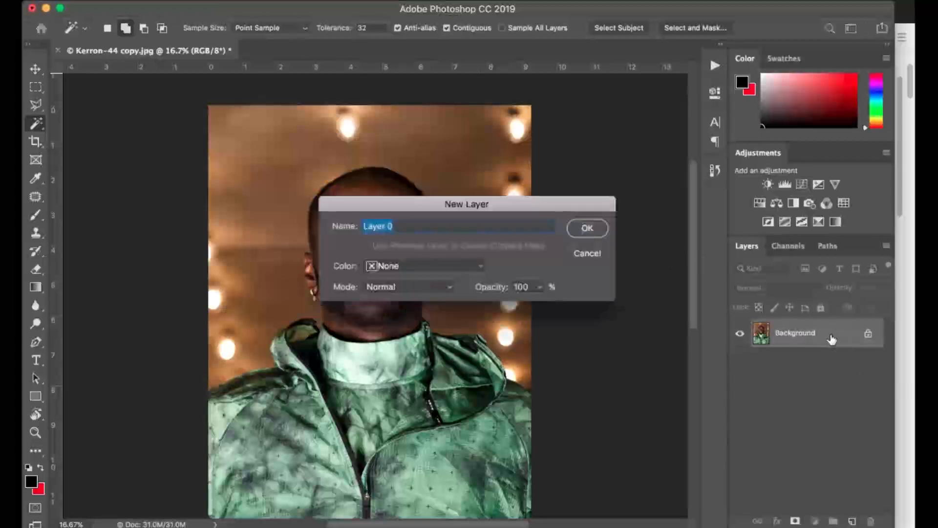
{"action": "left_click", "coordinate": [591, 228]}
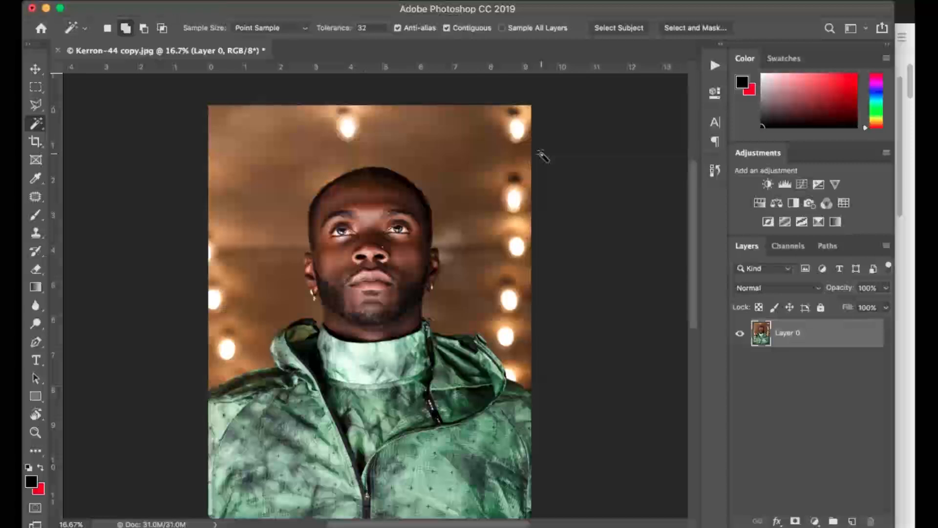
{"action": "key", "text": "super+z"}
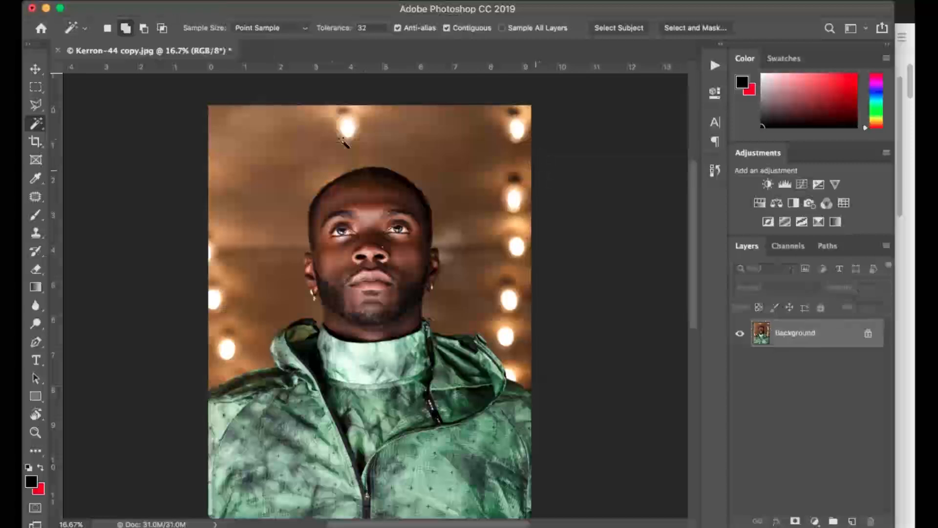
Try erasing the backdrop beside the head on the locked Background with a 134 px Eraser, and undo the strokes.
{"action": "left_click", "coordinate": [35, 287]}
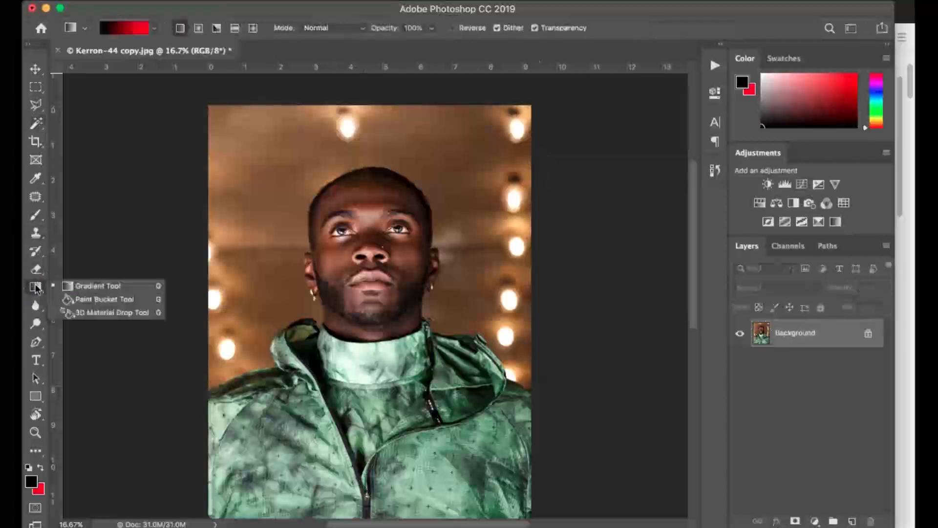
{"action": "left_click", "coordinate": [41, 212]}
{"action": "key", "text": "e"}
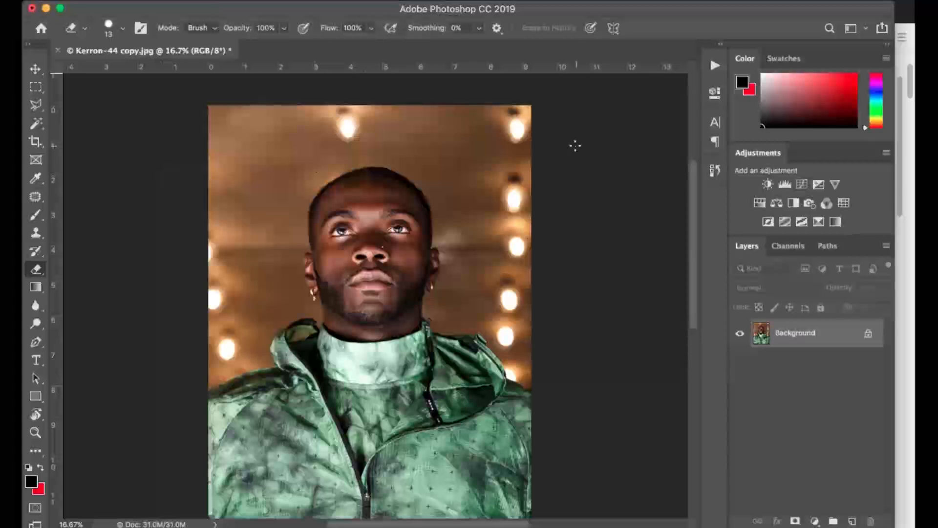
{"action": "right_click", "coordinate": [279, 147]}
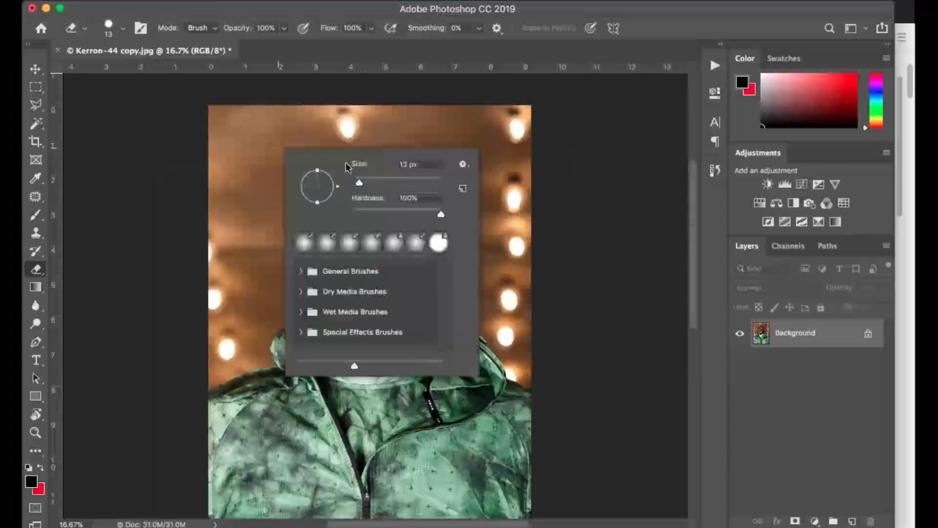
{"action": "left_click", "coordinate": [384, 182]}
{"action": "left_click_drag", "start_coordinate": [386, 180], "coordinate": [409, 180]}
{"action": "mouse_move", "coordinate": [272, 129]}
{"action": "left_mouse_down"}
{"action": "mouse_move", "coordinate": [243, 174]}
{"action": "mouse_move", "coordinate": [243, 199]}
{"action": "left_mouse_up"}
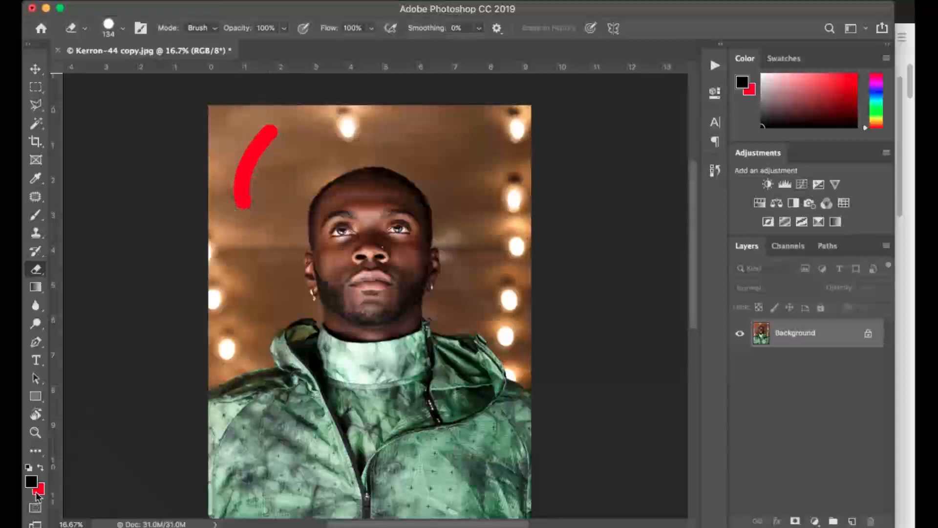
{"action": "mouse_move", "coordinate": [285, 123]}
{"action": "left_mouse_down"}
{"action": "mouse_move", "coordinate": [238, 235]}
{"action": "mouse_move", "coordinate": [264, 165]}
{"action": "mouse_move", "coordinate": [230, 216]}
{"action": "left_mouse_up"}
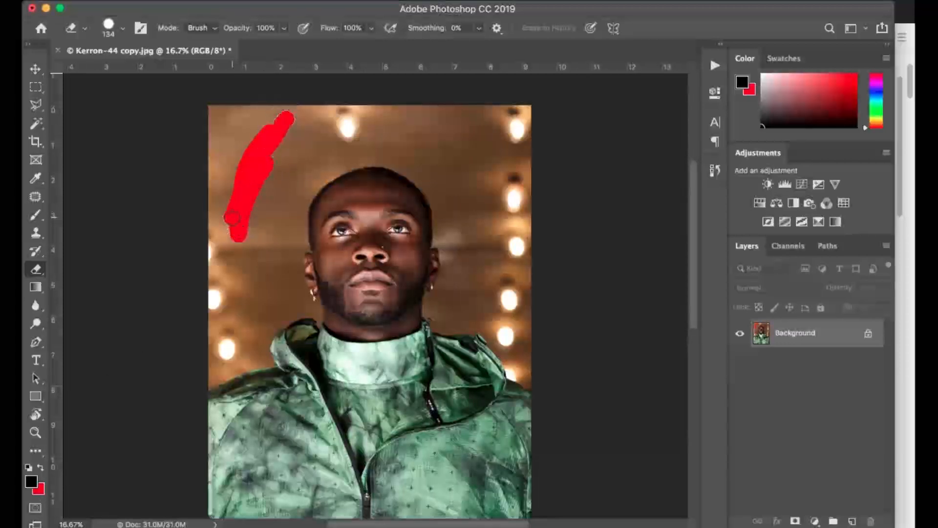
{"action": "key", "text": "ctrl+z"}
{"action": "key", "text": "ctrl+z"}
Convert the locked Background into a regular layer and test the Eraser beside the head, undoing the test stroke.
{"action": "double_click", "coordinate": [849, 339]}
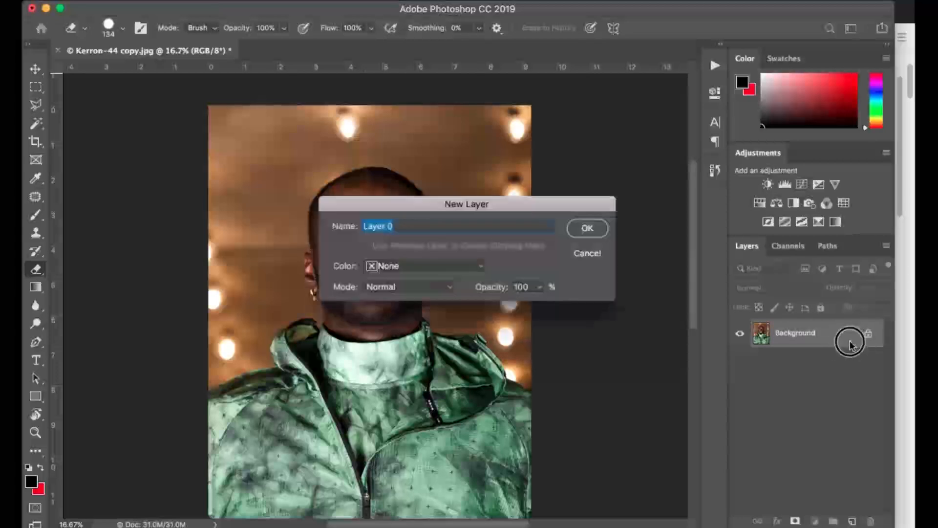
{"action": "left_click", "coordinate": [588, 229]}
{"action": "left_click_drag", "start_coordinate": [295, 143], "coordinate": [263, 224]}
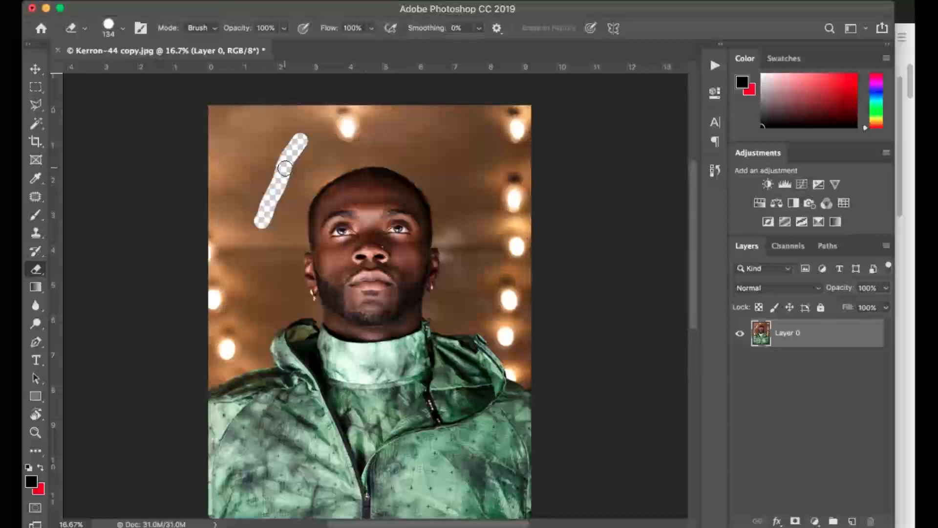
{"action": "key", "text": "super+z"}
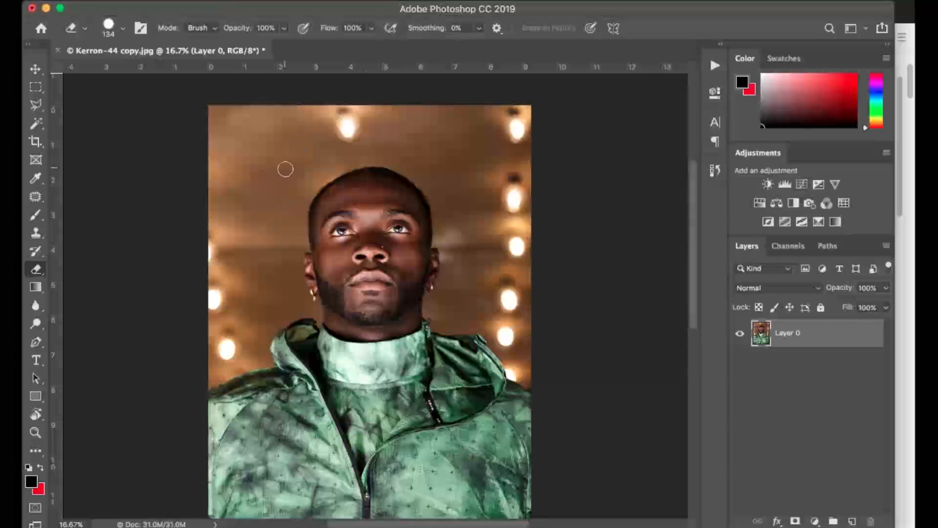
Start a Pen tool path where the shoulder meets the photo's right edge, adding a second curved anchor just inward along the jacket.
{"action": "scroll", "coordinate": [286, 169], "scroll_direction": "up", "scroll_amount": 5}
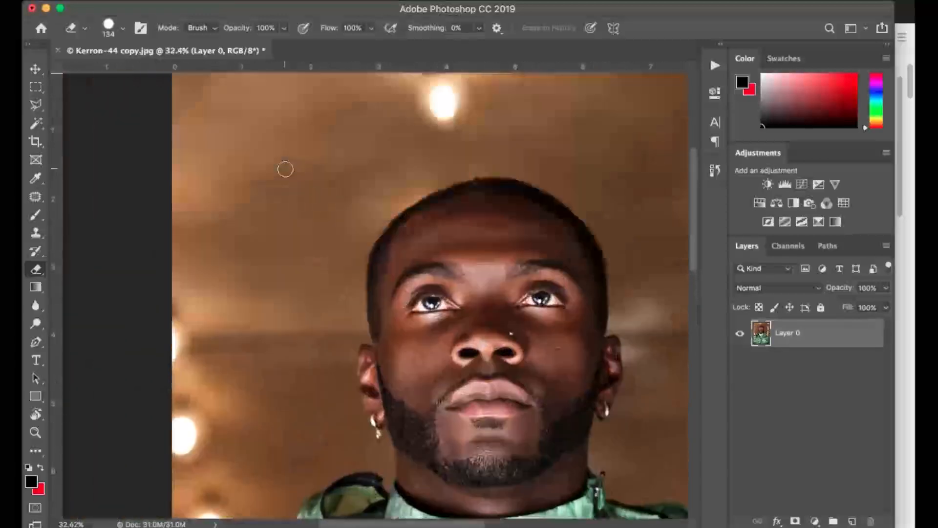
{"action": "key", "text": "super+minus"}
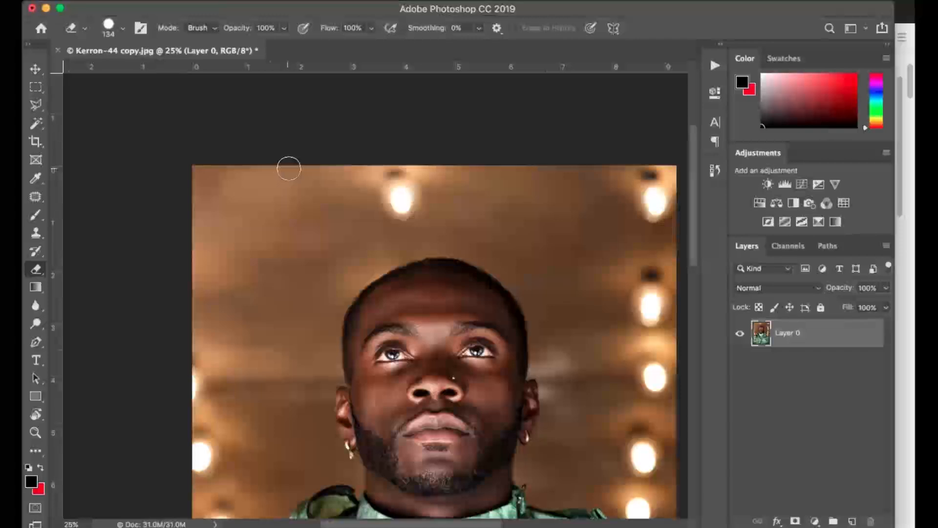
{"action": "scroll", "coordinate": [367, 255], "scroll_direction": "down", "scroll_amount": 5}
{"action": "scroll", "coordinate": [367, 255], "scroll_direction": "right", "scroll_amount": 4}
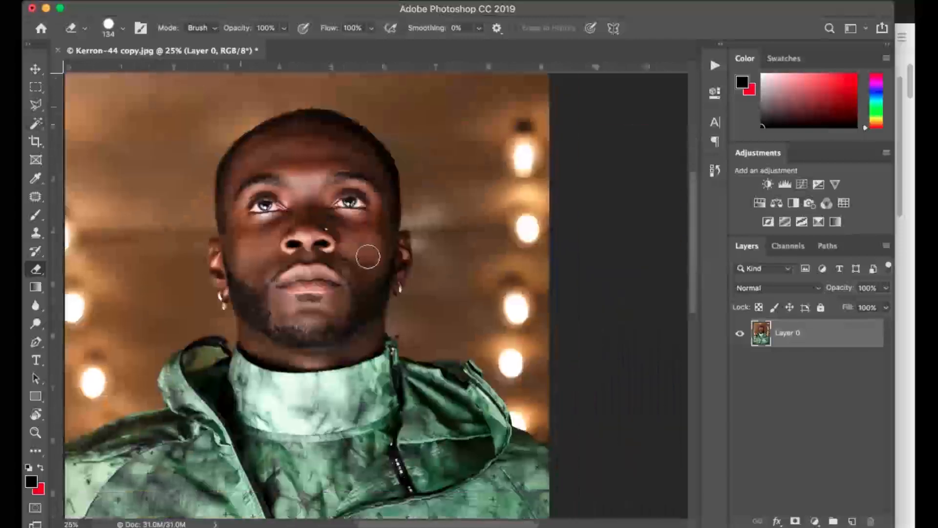
{"action": "scroll", "coordinate": [368, 256], "scroll_direction": "up", "scroll_amount": 4}
{"action": "scroll", "coordinate": [367, 256], "scroll_direction": "down", "scroll_amount": 4}
{"action": "scroll", "coordinate": [368, 256], "scroll_direction": "right", "scroll_amount": 4}
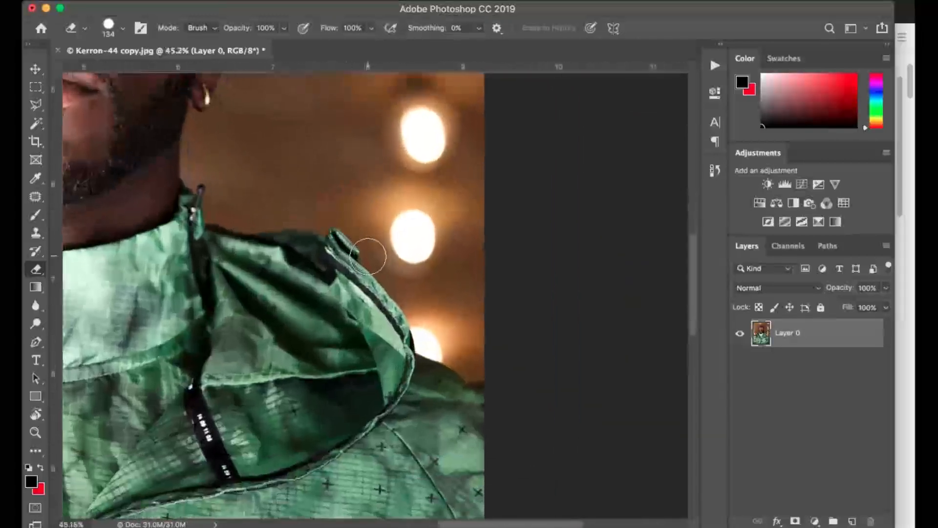
{"action": "scroll", "coordinate": [367, 257], "scroll_direction": "up", "scroll_amount": 3}
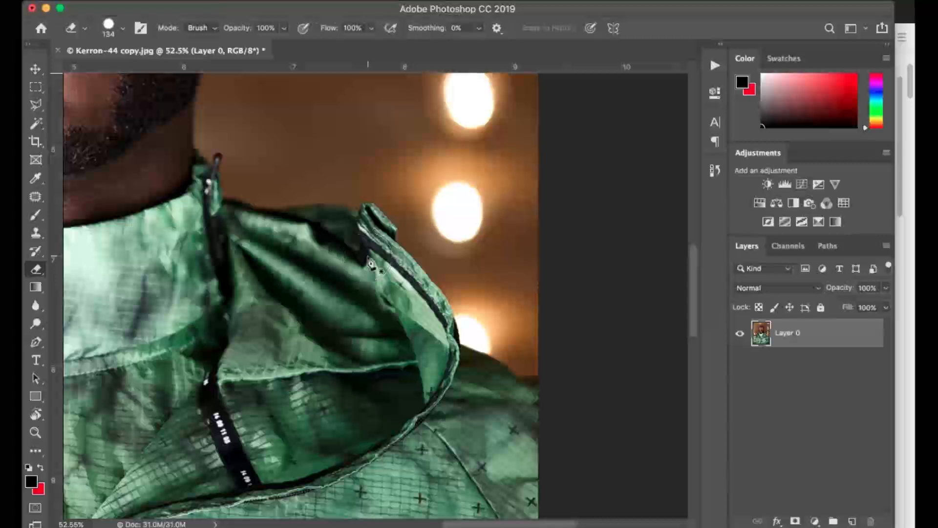
{"action": "key", "text": "p"}
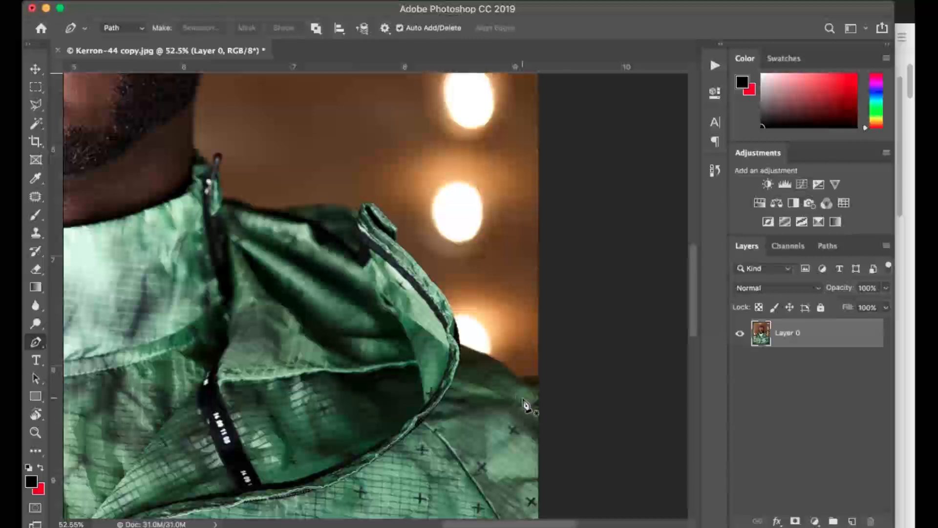
{"action": "left_click", "coordinate": [540, 376]}
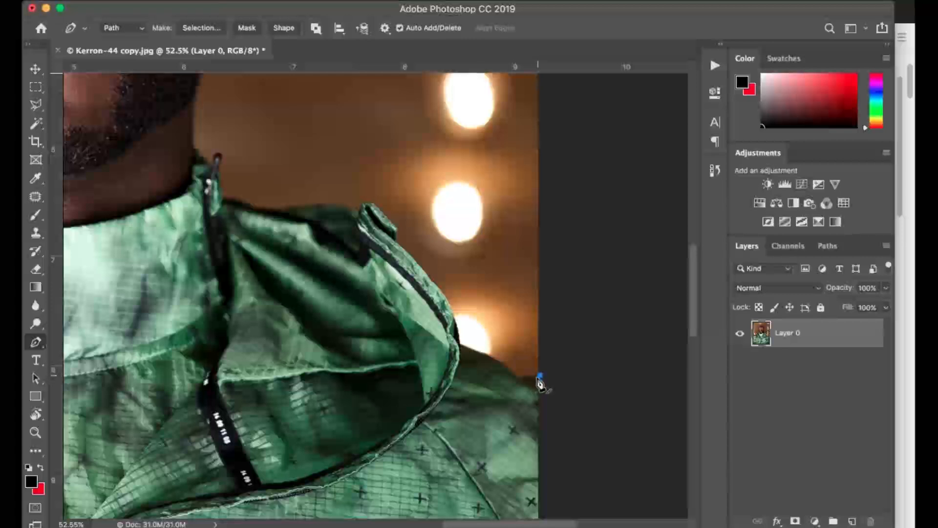
{"action": "left_click", "coordinate": [518, 384]}
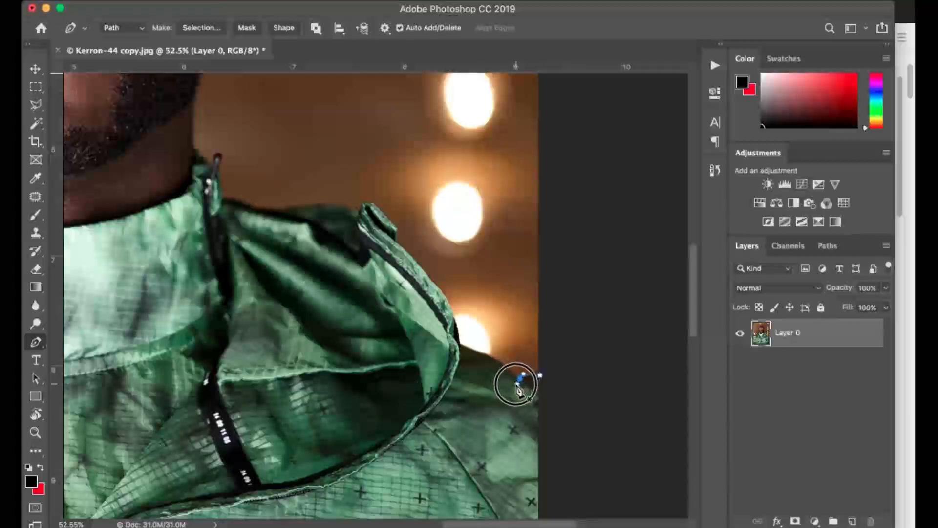
{"action": "mouse_move", "coordinate": [517, 388]}
{"action": "left_mouse_down"}
{"action": "mouse_move", "coordinate": [531, 404]}
{"action": "mouse_move", "coordinate": [521, 435]}
{"action": "mouse_move", "coordinate": [498, 450]}
{"action": "mouse_move", "coordinate": [512, 330]}
{"action": "mouse_move", "coordinate": [502, 406]}
{"action": "mouse_move", "coordinate": [511, 388]}
{"action": "left_mouse_up"}
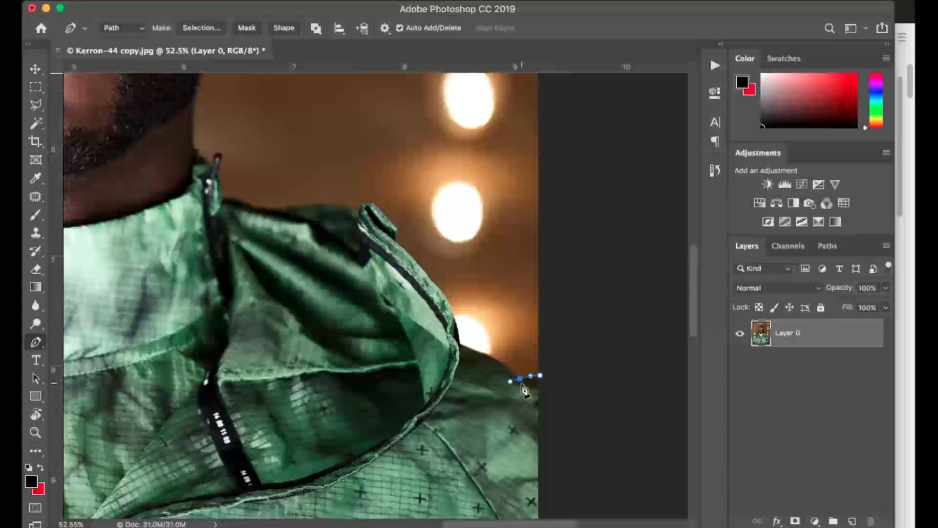
{"action": "left_click", "coordinate": [520, 380]}
Continue the path with curved anchors along the top of the shoulder to the base of the hood.
{"action": "left_click_drag", "start_coordinate": [508, 365], "coordinate": [505, 354]}
{"action": "left_click_drag", "start_coordinate": [460, 343], "coordinate": [440, 335]}
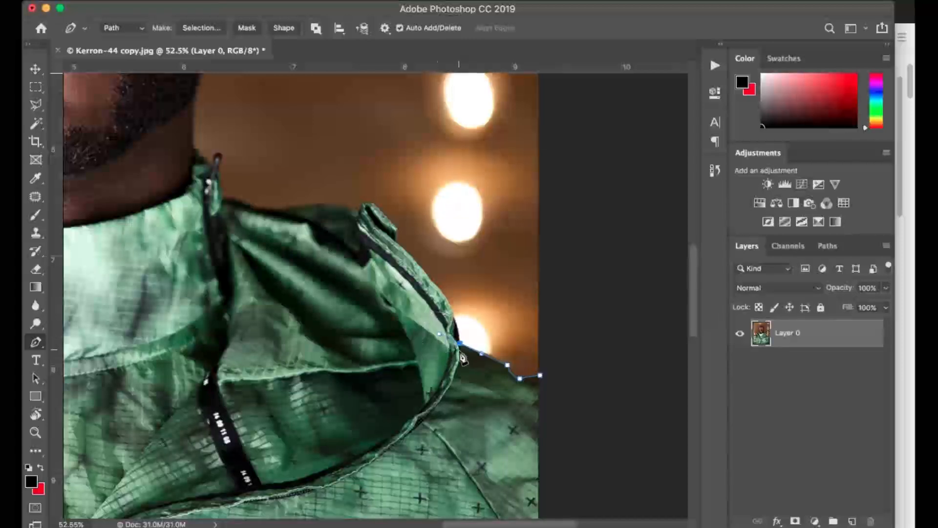
{"action": "left_click", "coordinate": [460, 345], "text": "alt"}
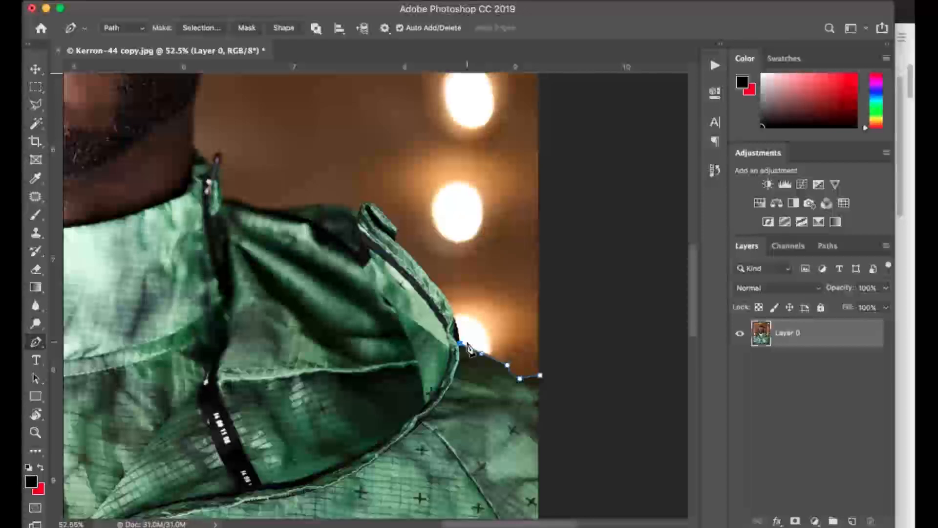
Trace the hood's outer edge from the shoulder up to just below its tip with curved anchors.
{"action": "scroll", "coordinate": [469, 348], "scroll_direction": "up", "scroll_amount": 7}
{"action": "scroll", "coordinate": [468, 348], "scroll_direction": "up", "scroll_amount": 2}
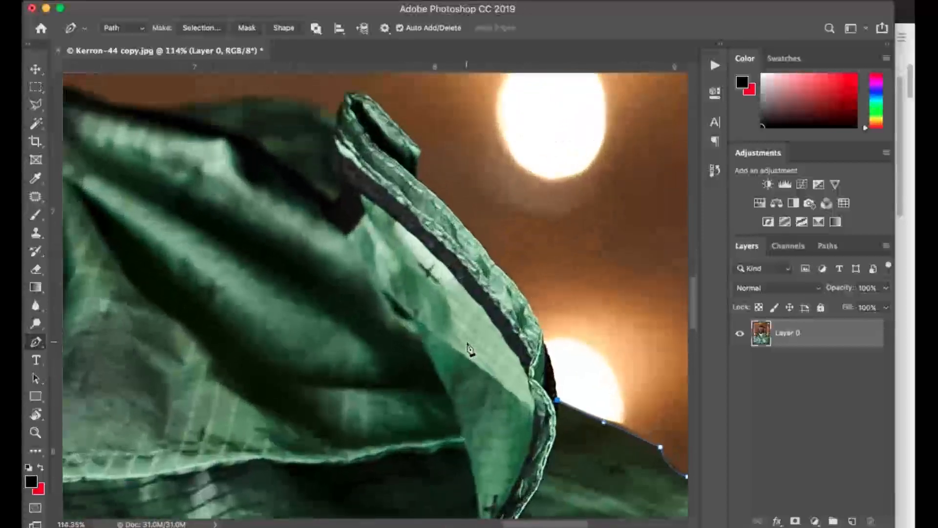
{"action": "left_click_drag", "start_coordinate": [543, 344], "coordinate": [536, 331]}
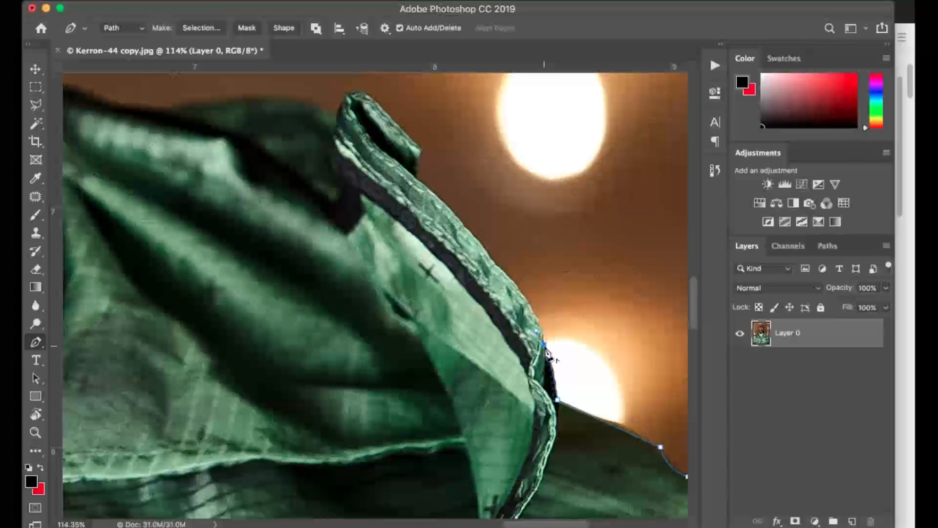
{"action": "mouse_move", "coordinate": [538, 324]}
{"action": "left_mouse_down"}
{"action": "mouse_move", "coordinate": [524, 308]}
{"action": "mouse_move", "coordinate": [532, 313]}
{"action": "left_mouse_up"}
{"action": "left_click_drag", "start_coordinate": [494, 264], "coordinate": [468, 244]}
{"action": "left_click", "coordinate": [495, 265], "text": "alt"}
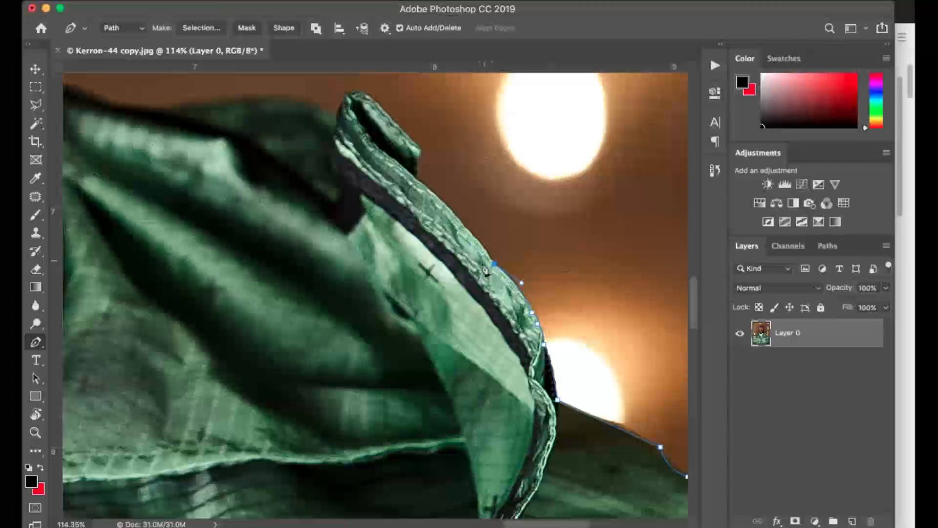
{"action": "left_click_drag", "start_coordinate": [416, 178], "coordinate": [377, 149]}
{"action": "left_click", "coordinate": [415, 178], "text": "alt"}
Trace the path around the folded tip of the hood.
{"action": "scroll", "coordinate": [440, 193], "scroll_direction": "up", "scroll_amount": 3}
{"action": "left_click_drag", "start_coordinate": [417, 234], "coordinate": [426, 195]}
{"action": "left_click", "coordinate": [420, 215], "text": "alt"}
{"action": "left_click_drag", "start_coordinate": [378, 170], "coordinate": [333, 221]}
Extend the path along the hood's top edge from the folded tip to the base of the zipper pull.
{"action": "scroll", "coordinate": [304, 220], "scroll_direction": "left", "scroll_amount": 6}
{"action": "scroll", "coordinate": [304, 220], "scroll_direction": "up", "scroll_amount": 2}
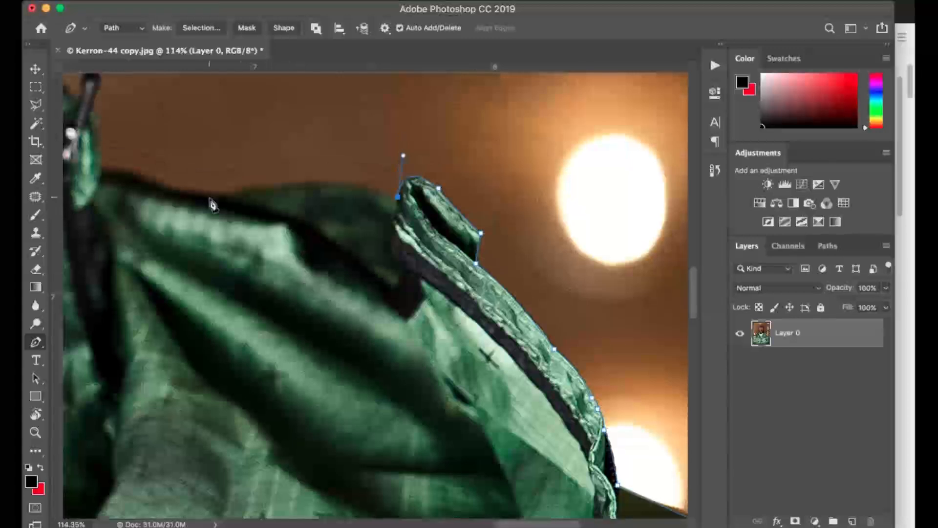
{"action": "left_click_drag", "start_coordinate": [233, 196], "coordinate": [178, 220]}
{"action": "left_click", "coordinate": [233, 196], "text": "alt"}
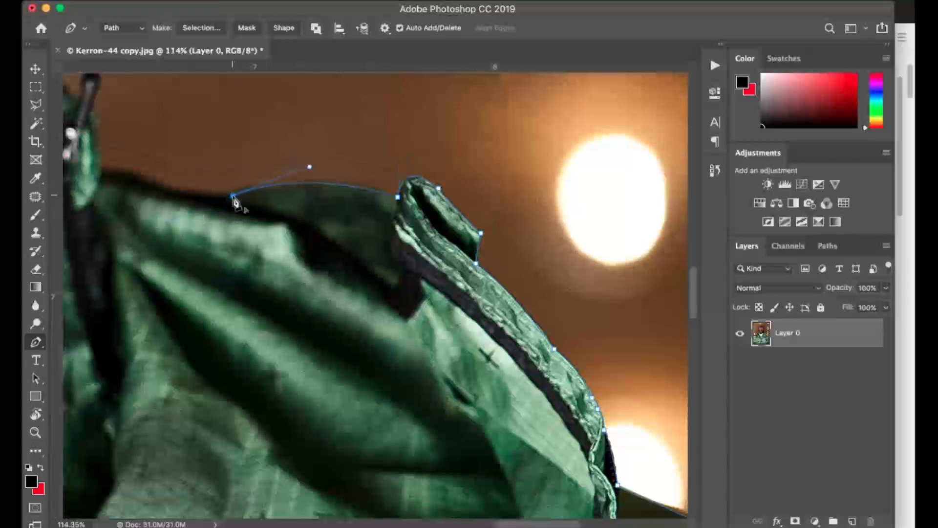
{"action": "scroll", "coordinate": [254, 205], "scroll_direction": "left", "scroll_amount": 14}
{"action": "scroll", "coordinate": [254, 206], "scroll_direction": "up", "scroll_amount": 4}
{"action": "left_click_drag", "start_coordinate": [313, 229], "coordinate": [303, 229]}
{"action": "left_click", "coordinate": [313, 229], "text": "alt"}
{"action": "left_click_drag", "start_coordinate": [238, 207], "coordinate": [212, 213]}
{"action": "left_click", "coordinate": [239, 207], "text": "alt"}
Trace the path around the zipper pull and the collar's upper corner to the side of the neck.
{"action": "scroll", "coordinate": [249, 208], "scroll_direction": "up", "scroll_amount": 12}
{"action": "scroll", "coordinate": [249, 208], "scroll_direction": "left", "scroll_amount": 4}
{"action": "mouse_move", "coordinate": [272, 269]}
{"action": "left_mouse_down"}
{"action": "mouse_move", "coordinate": [266, 228]}
{"action": "mouse_move", "coordinate": [261, 272]}
{"action": "left_mouse_up"}
{"action": "left_click", "coordinate": [272, 268], "text": "alt"}
{"action": "left_click", "coordinate": [275, 232], "text": "alt"}
{"action": "left_click", "coordinate": [256, 260]}
{"action": "left_click_drag", "start_coordinate": [235, 237], "coordinate": [209, 214]}
{"action": "left_click", "coordinate": [234, 237], "text": "alt"}
{"action": "left_click", "coordinate": [218, 217], "text": "alt"}
Continue the path up the side of the neck and jaw and around the bottom of the hoop earring.
{"action": "scroll", "coordinate": [277, 255], "scroll_direction": "up", "scroll_amount": 5}
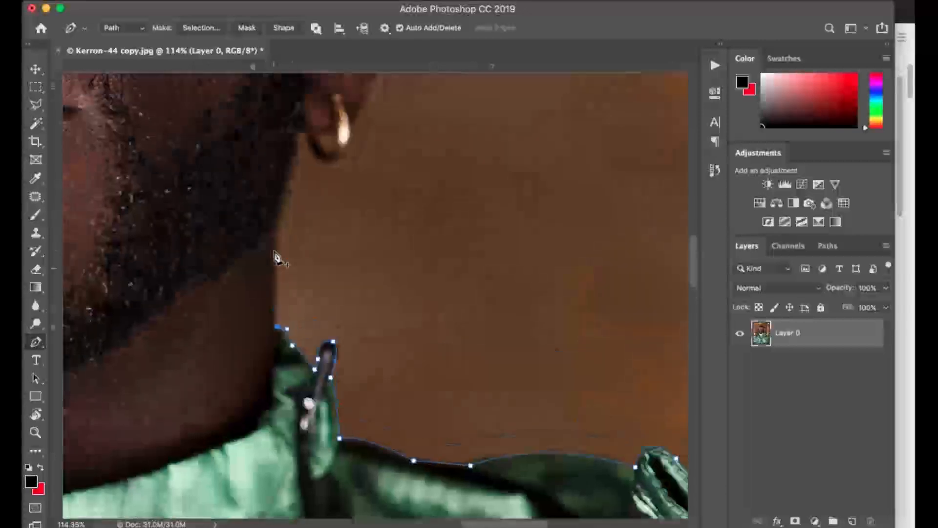
{"action": "scroll", "coordinate": [305, 203], "scroll_direction": "down", "scroll_amount": 5}
{"action": "scroll", "coordinate": [306, 209], "scroll_direction": "down", "scroll_amount": 1}
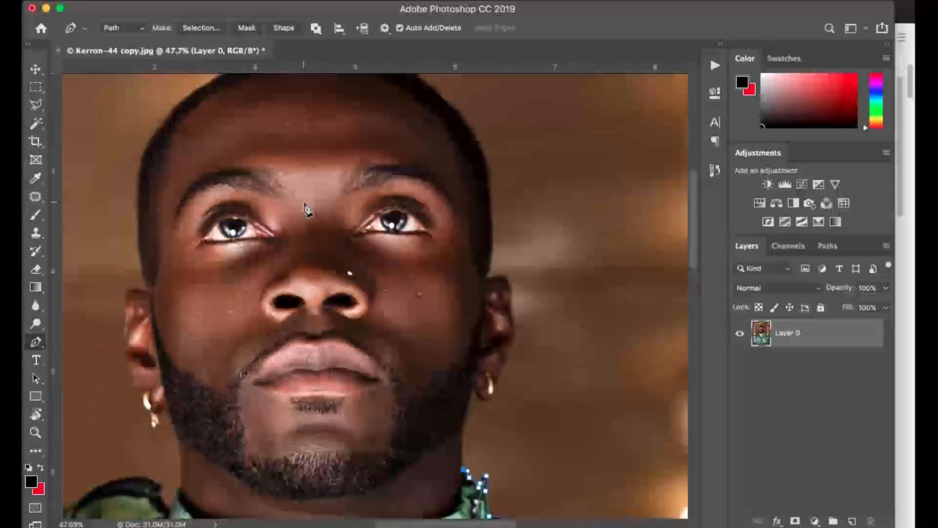
{"action": "scroll", "coordinate": [348, 313], "scroll_direction": "down", "scroll_amount": 1}
{"action": "scroll", "coordinate": [348, 313], "scroll_direction": "down", "scroll_amount": 3}
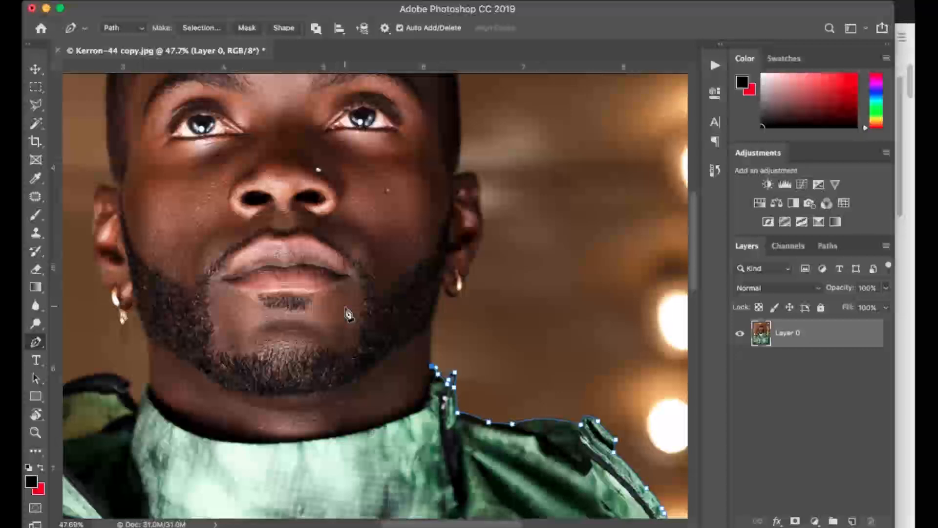
{"action": "scroll", "coordinate": [348, 313], "scroll_direction": "up", "scroll_amount": 3}
{"action": "scroll", "coordinate": [348, 312], "scroll_direction": "down", "scroll_amount": 4}
{"action": "scroll", "coordinate": [413, 394], "scroll_direction": "up", "scroll_amount": 3}
{"action": "scroll", "coordinate": [413, 394], "scroll_direction": "up", "scroll_amount": 2}
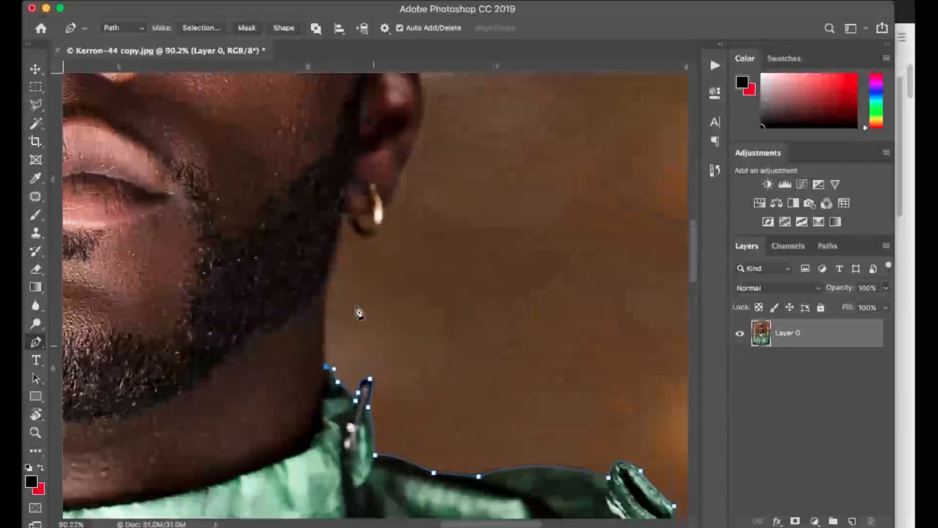
{"action": "left_click_drag", "start_coordinate": [326, 281], "coordinate": [398, 152]}
{"action": "left_click", "coordinate": [326, 280], "text": "alt"}
{"action": "left_click", "coordinate": [384, 215], "text": "alt"}
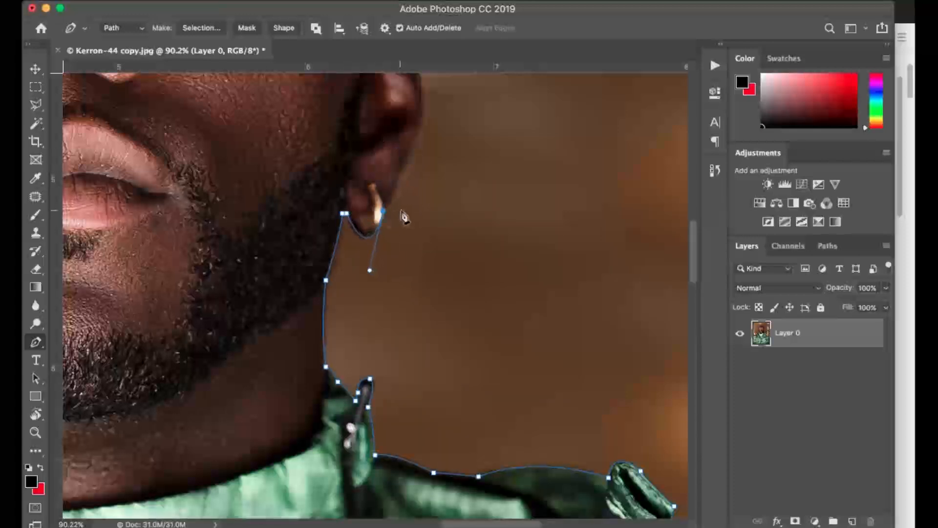
Trace the outer contour of the ear from the earring up to where the ear meets the head.
{"action": "scroll", "coordinate": [404, 212], "scroll_direction": "up", "scroll_amount": 5}
{"action": "left_click_drag", "start_coordinate": [400, 409], "coordinate": [414, 367]}
{"action": "left_click_drag", "start_coordinate": [418, 304], "coordinate": [380, 275]}
{"action": "scroll", "coordinate": [422, 300], "scroll_direction": "up", "scroll_amount": 1}
{"action": "left_click", "coordinate": [390, 254], "text": "alt"}
{"action": "left_click", "coordinate": [372, 259]}
Continue the path from the ear up the right-hand side of the head to the temple's hairline.
{"action": "scroll", "coordinate": [397, 268], "scroll_direction": "up", "scroll_amount": 3}
{"action": "key", "text": "super+z"}
{"action": "left_click", "coordinate": [376, 289], "text": "alt"}
{"action": "scroll", "coordinate": [380, 290], "scroll_direction": "up", "scroll_amount": 10}
{"action": "left_click_drag", "start_coordinate": [381, 374], "coordinate": [375, 330]}
{"action": "left_click", "coordinate": [381, 374], "text": "alt"}
{"action": "scroll", "coordinate": [384, 381], "scroll_direction": "up", "scroll_amount": 4}
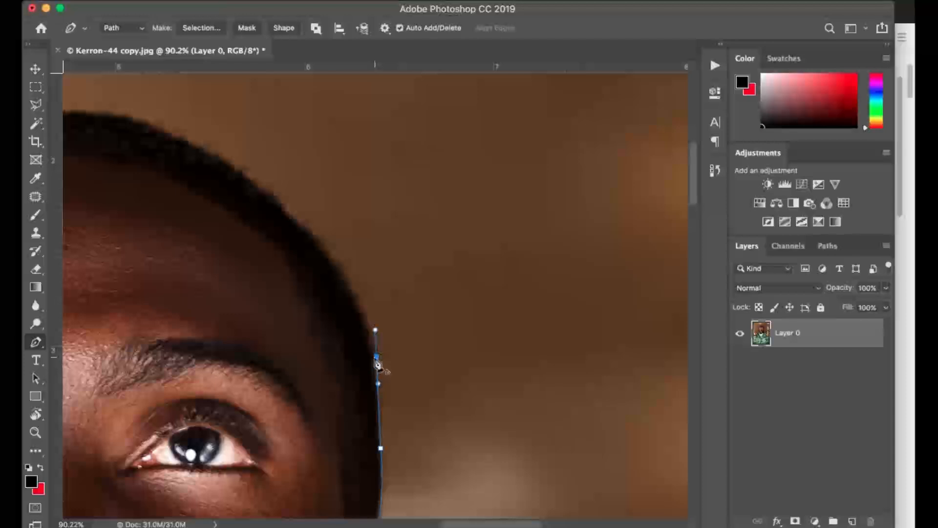
{"action": "left_click_drag", "start_coordinate": [347, 284], "coordinate": [335, 272]}
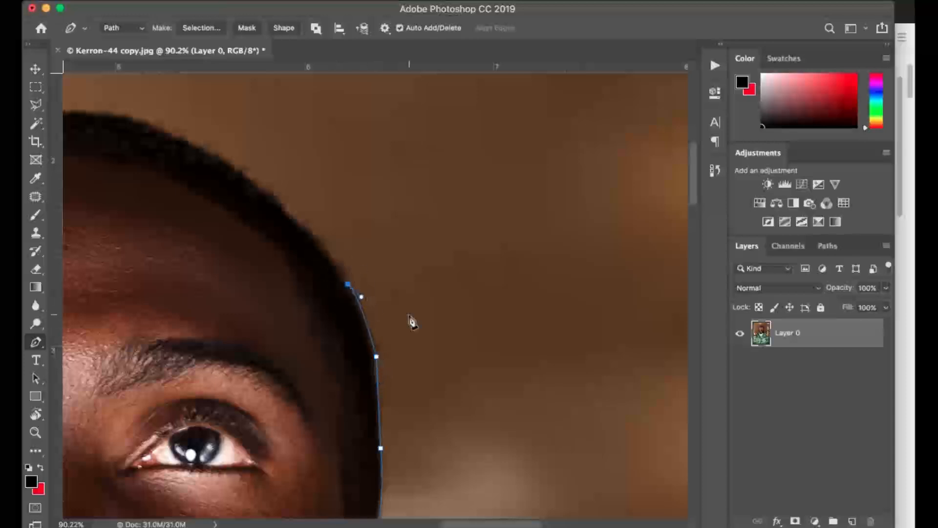
Trace the path along the hairline's upper curve from the temple towards the crown of the head.
{"action": "scroll", "coordinate": [413, 323], "scroll_direction": "up", "scroll_amount": 4}
{"action": "scroll", "coordinate": [413, 323], "scroll_direction": "left", "scroll_amount": 9}
{"action": "left_click_drag", "start_coordinate": [454, 286], "coordinate": [438, 282]}
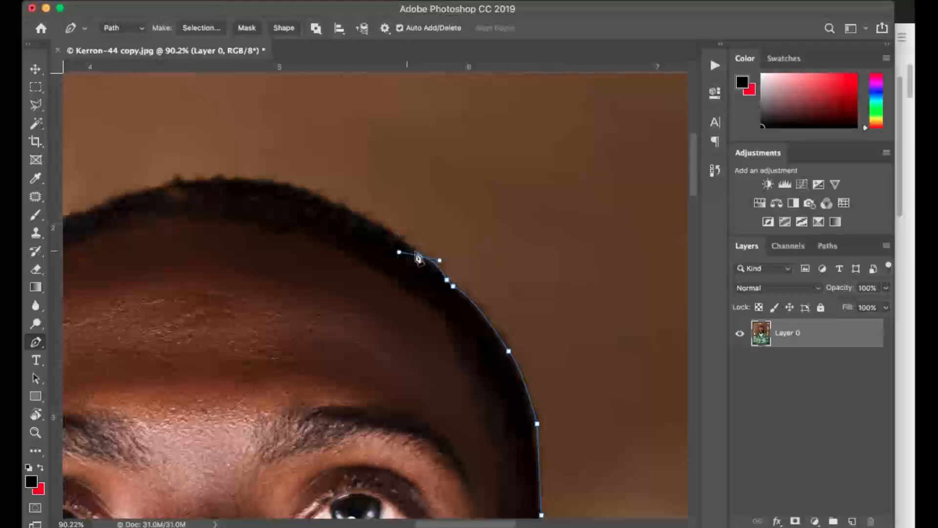
{"action": "mouse_move", "coordinate": [402, 242]}
{"action": "left_mouse_down"}
{"action": "mouse_move", "coordinate": [406, 249]}
{"action": "mouse_move", "coordinate": [396, 243]}
{"action": "left_mouse_up"}
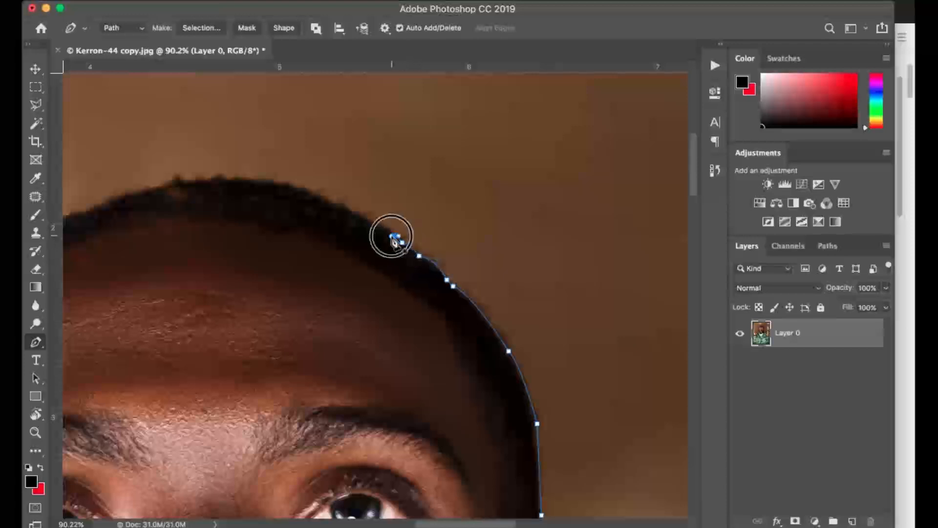
{"action": "left_click_drag", "start_coordinate": [337, 205], "coordinate": [323, 202]}
{"action": "left_click", "coordinate": [313, 194]}
{"action": "left_click", "coordinate": [291, 188]}
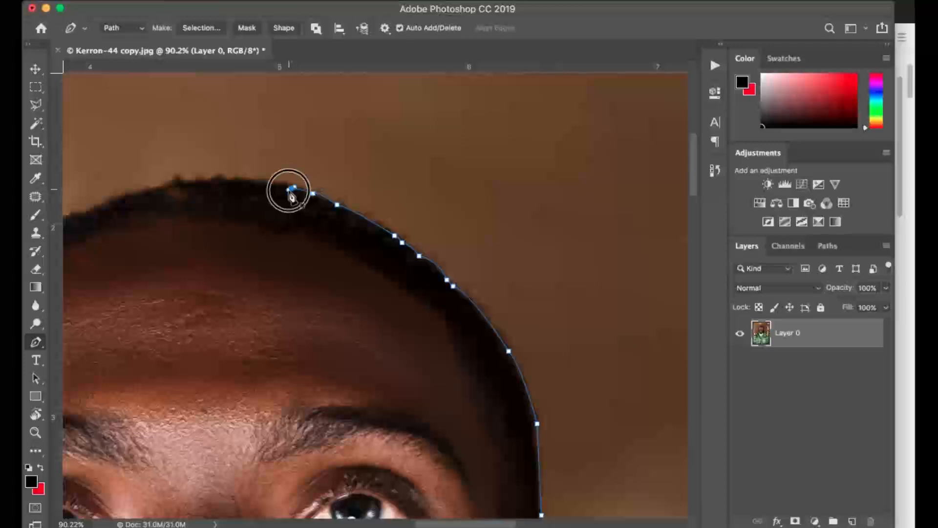
Extend the path across the crown of the head to the start of the opposite hairline slope.
{"action": "left_click", "coordinate": [251, 184]}
{"action": "left_click", "coordinate": [226, 181]}
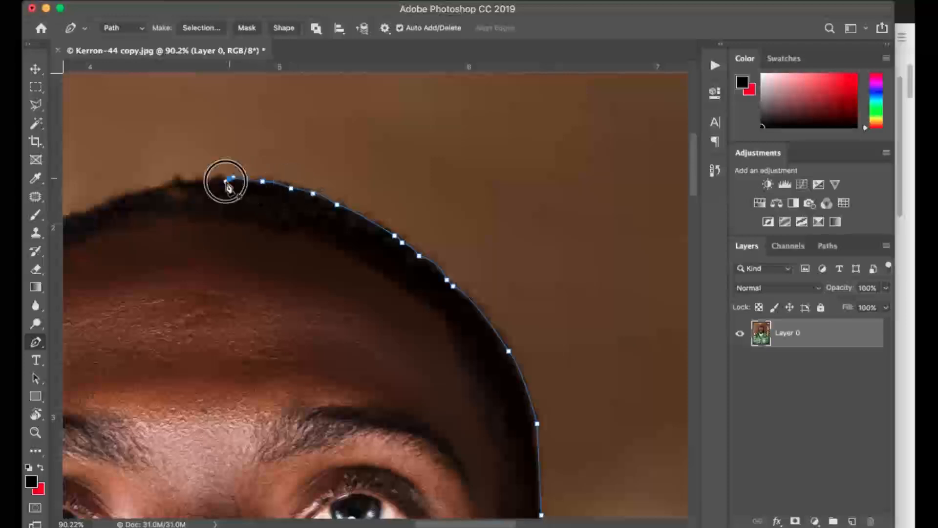
{"action": "left_click", "coordinate": [200, 181]}
{"action": "left_click_drag", "start_coordinate": [169, 183], "coordinate": [165, 187]}
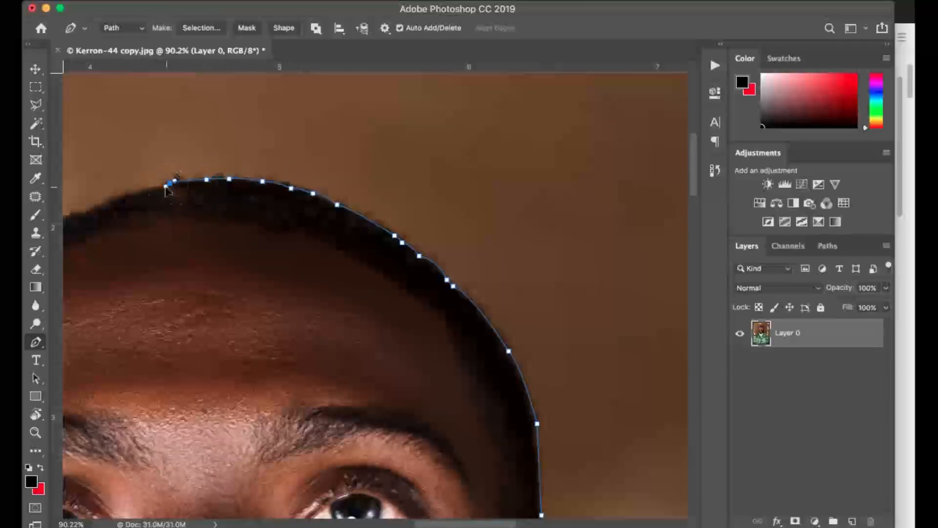
{"action": "scroll", "coordinate": [162, 187], "scroll_direction": "left", "scroll_amount": 10}
{"action": "scroll", "coordinate": [161, 187], "scroll_direction": "down", "scroll_amount": 4}
{"action": "left_click_drag", "start_coordinate": [378, 110], "coordinate": [373, 117]}
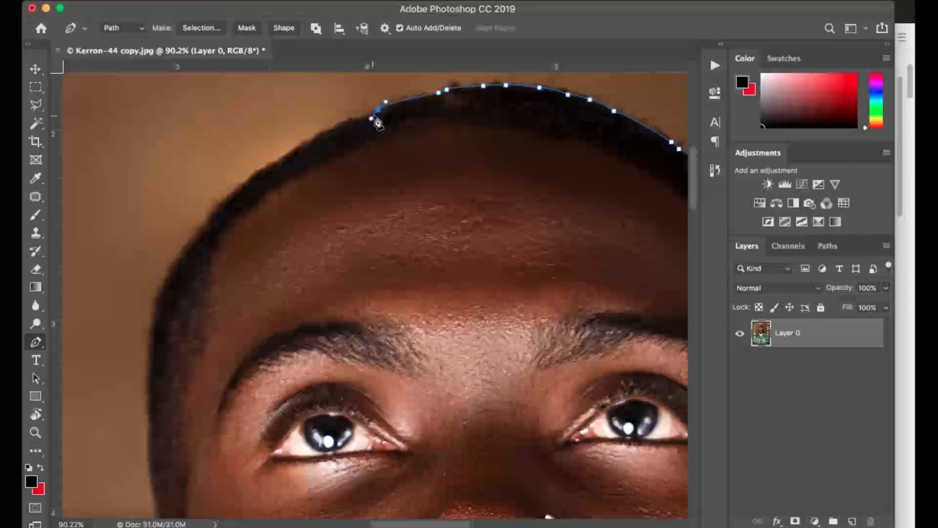
Trace the hair's left-hand curve from beside the crown down to the temple.
{"action": "left_click", "coordinate": [310, 141]}
{"action": "left_click_drag", "start_coordinate": [279, 158], "coordinate": [281, 165]}
{"action": "left_click", "coordinate": [245, 182]}
{"action": "left_click_drag", "start_coordinate": [204, 226], "coordinate": [206, 234]}
{"action": "left_click", "coordinate": [164, 282]}
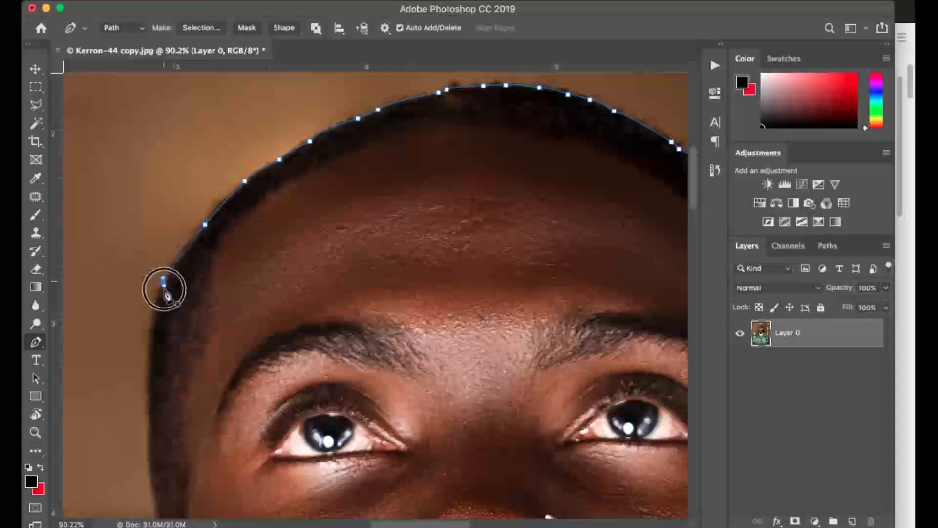
Continue the path down the left-hand side of the head to a corner point where the ear begins.
{"action": "scroll", "coordinate": [154, 311], "scroll_direction": "down", "scroll_amount": 3}
{"action": "left_click_drag", "start_coordinate": [147, 321], "coordinate": [204, 415]}
{"action": "key", "text": "super+z"}
{"action": "left_click", "coordinate": [148, 320], "text": "alt"}
{"action": "scroll", "coordinate": [156, 324], "scroll_direction": "down", "scroll_amount": 5}
{"action": "key", "text": "super+z"}
{"action": "left_click_drag", "start_coordinate": [168, 362], "coordinate": [194, 435]}
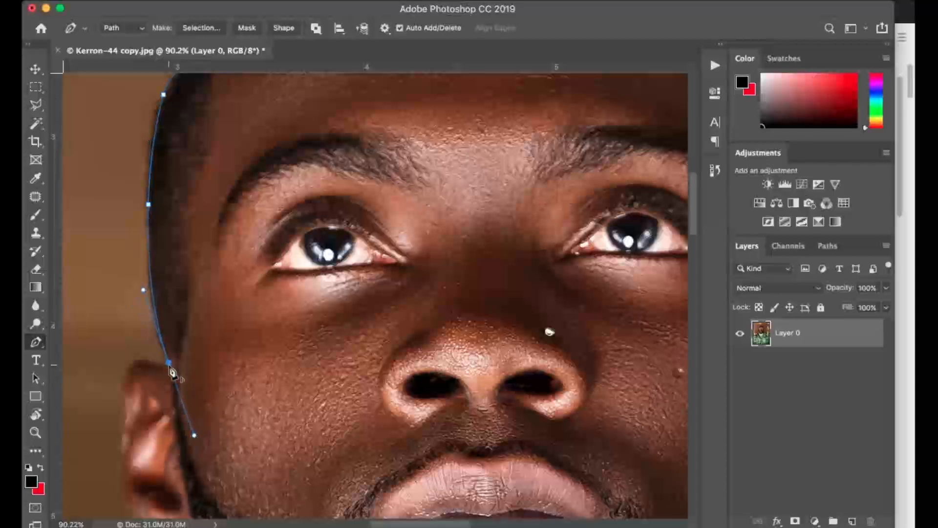
{"action": "left_click", "coordinate": [171, 366], "text": "alt"}
{"action": "left_click_drag", "start_coordinate": [172, 368], "coordinate": [276, 279]}
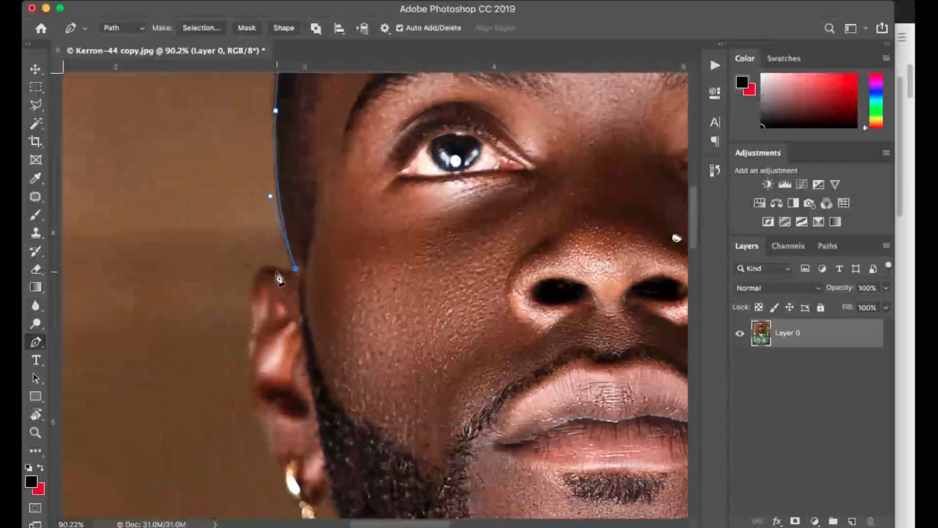
Trace the path over the top of the left-hand ear and down its outer edge to mid-ear.
{"action": "left_click", "coordinate": [275, 270], "text": "alt"}
{"action": "left_click_drag", "start_coordinate": [253, 310], "coordinate": [257, 366]}
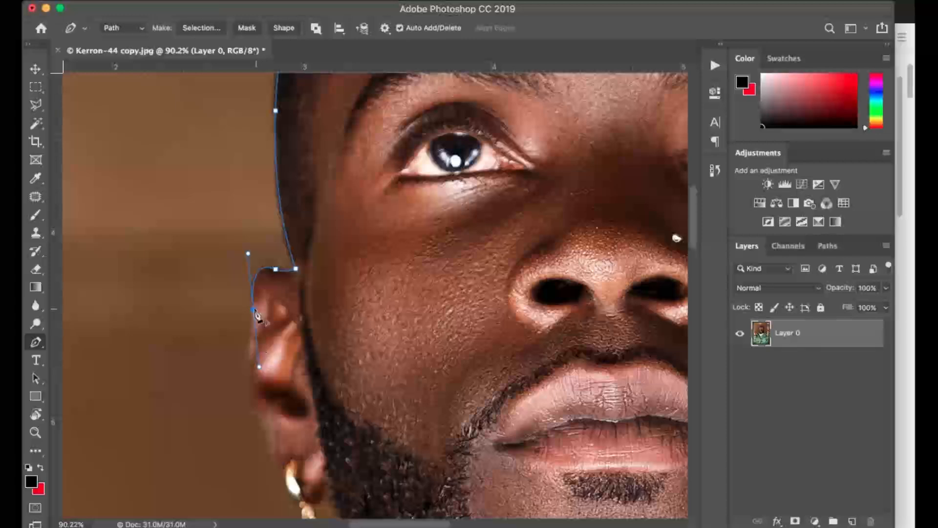
{"action": "left_click", "coordinate": [253, 311], "text": "alt"}
{"action": "scroll", "coordinate": [261, 311], "scroll_direction": "down", "scroll_amount": 3}
{"action": "left_click", "coordinate": [249, 278]}
{"action": "left_click_drag", "start_coordinate": [248, 304], "coordinate": [250, 316]}
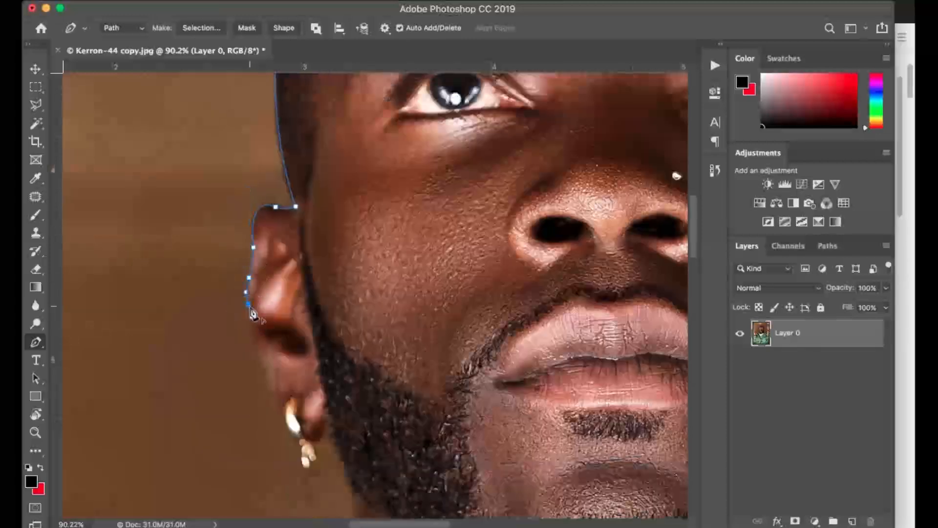
{"action": "left_click", "coordinate": [248, 305], "text": "alt"}
Trace the path down the earlobe, along the hoop and around the hanging earring back up to the jaw.
{"action": "scroll", "coordinate": [264, 309], "scroll_direction": "down", "scroll_amount": 5}
{"action": "left_click_drag", "start_coordinate": [265, 252], "coordinate": [306, 326]}
{"action": "left_click", "coordinate": [265, 253], "text": "alt"}
{"action": "left_click", "coordinate": [299, 325], "text": "alt"}
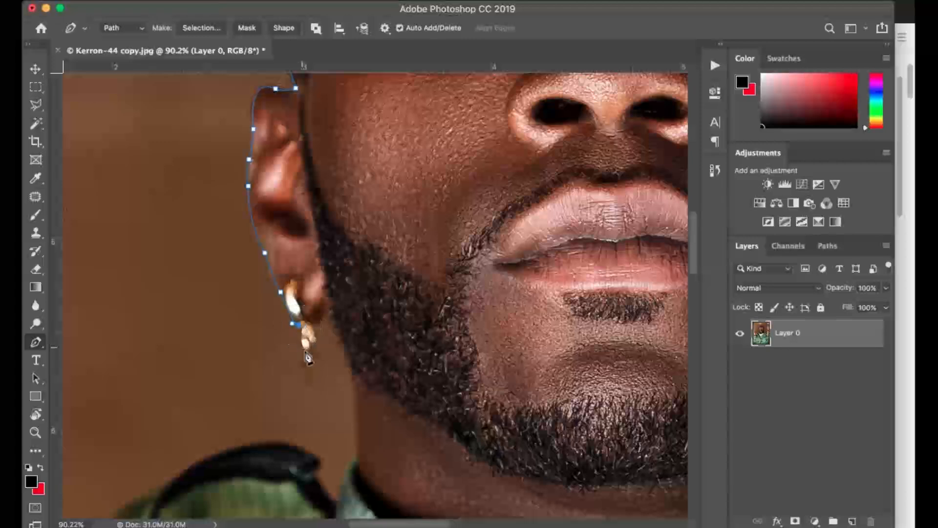
{"action": "left_click_drag", "start_coordinate": [303, 371], "coordinate": [330, 301]}
{"action": "left_click", "coordinate": [314, 368], "text": "alt"}
{"action": "left_click", "coordinate": [318, 347], "text": "alt"}
{"action": "left_click", "coordinate": [316, 327], "text": "alt"}
{"action": "left_click", "coordinate": [326, 312], "text": "alt"}
Continue the path down the jaw and neck to the collar, and around the hood's inner tip.
{"action": "left_click_drag", "start_coordinate": [356, 455], "coordinate": [356, 503]}
{"action": "left_click_drag", "start_coordinate": [338, 432], "coordinate": [340, 452]}
{"action": "left_click", "coordinate": [338, 432], "text": "alt"}
{"action": "left_click_drag", "start_coordinate": [319, 404], "coordinate": [184, 399]}
{"action": "left_click", "coordinate": [318, 405], "text": "alt"}
Trace the hood's outer edge from its dark upper rim down to where it meets the shoulder.
{"action": "scroll", "coordinate": [246, 382], "scroll_direction": "left", "scroll_amount": 5}
{"action": "scroll", "coordinate": [246, 382], "scroll_direction": "down", "scroll_amount": 4}
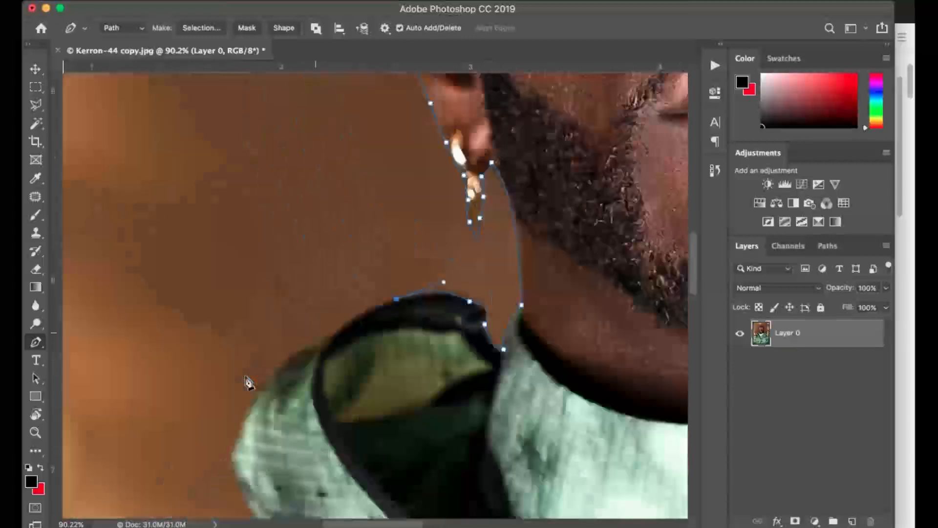
{"action": "left_click_drag", "start_coordinate": [374, 248], "coordinate": [351, 271]}
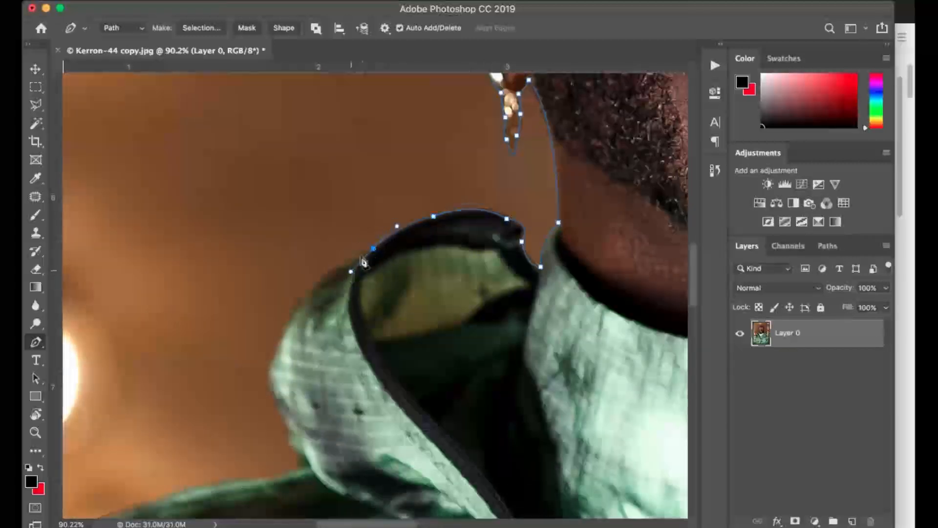
{"action": "left_click_drag", "start_coordinate": [295, 308], "coordinate": [289, 335]}
{"action": "scroll", "coordinate": [293, 318], "scroll_direction": "down", "scroll_amount": 4}
{"action": "left_click", "coordinate": [271, 270]}
{"action": "left_click_drag", "start_coordinate": [274, 277], "coordinate": [307, 337]}
{"action": "left_click", "coordinate": [296, 327], "text": "alt"}
{"action": "scroll", "coordinate": [305, 348], "scroll_direction": "down", "scroll_amount": 3}
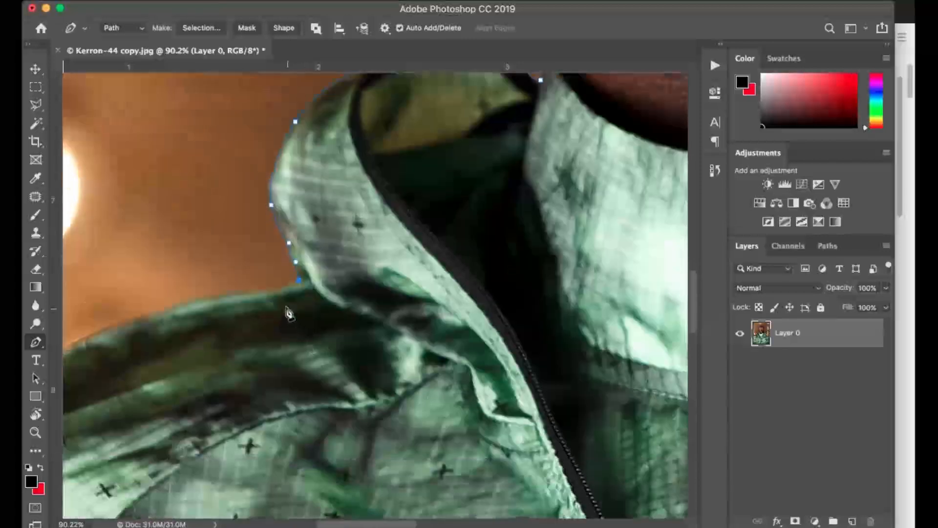
Extend the path along the left-hand shoulder's top edge to just beyond the photo's border.
{"action": "scroll", "coordinate": [288, 315], "scroll_direction": "left", "scroll_amount": 5}
{"action": "left_click_drag", "start_coordinate": [311, 289], "coordinate": [268, 307]}
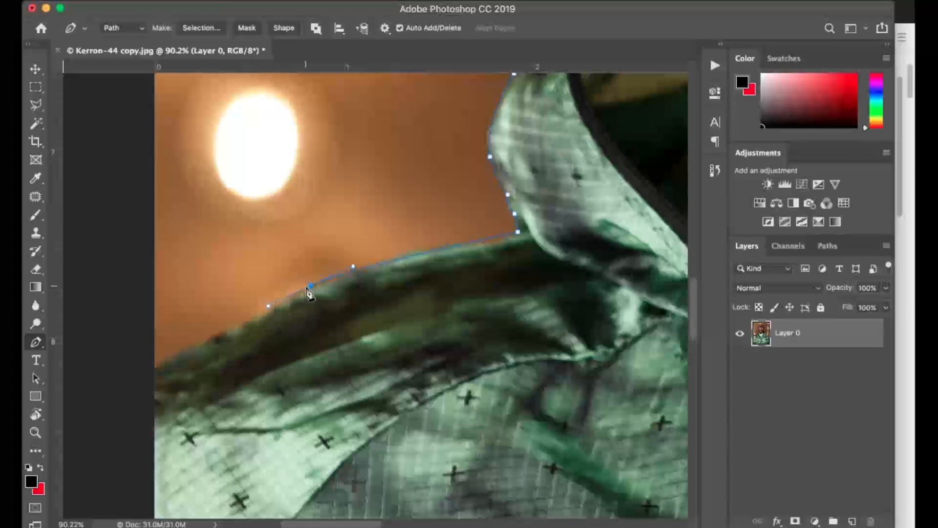
{"action": "left_click", "coordinate": [250, 319]}
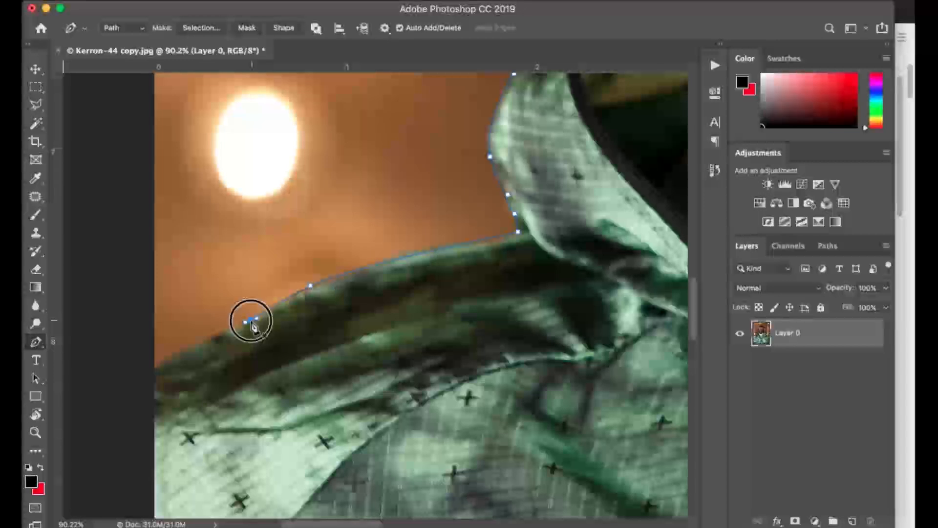
{"action": "left_click_drag", "start_coordinate": [151, 373], "coordinate": [135, 390]}
{"action": "scroll", "coordinate": [486, 246], "scroll_direction": "down", "scroll_amount": 10}
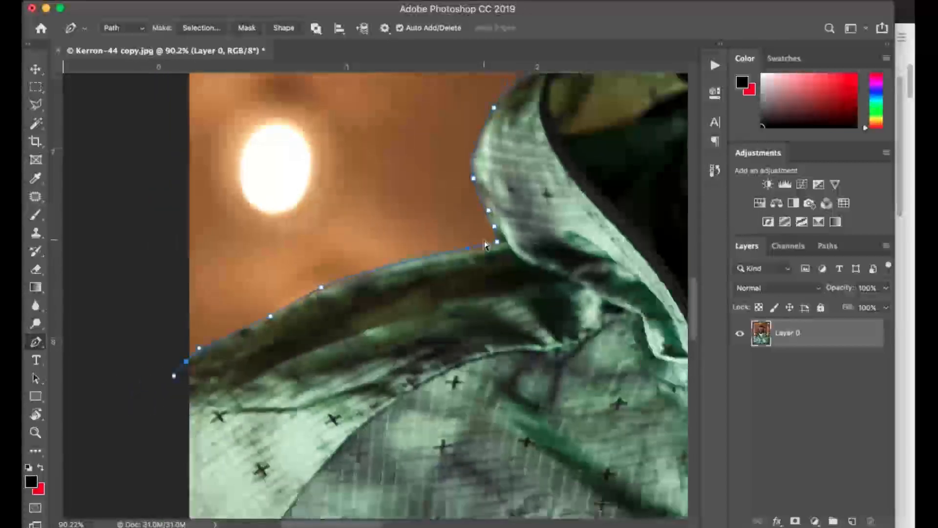
{"action": "scroll", "coordinate": [486, 246], "scroll_direction": "down", "scroll_amount": 2}
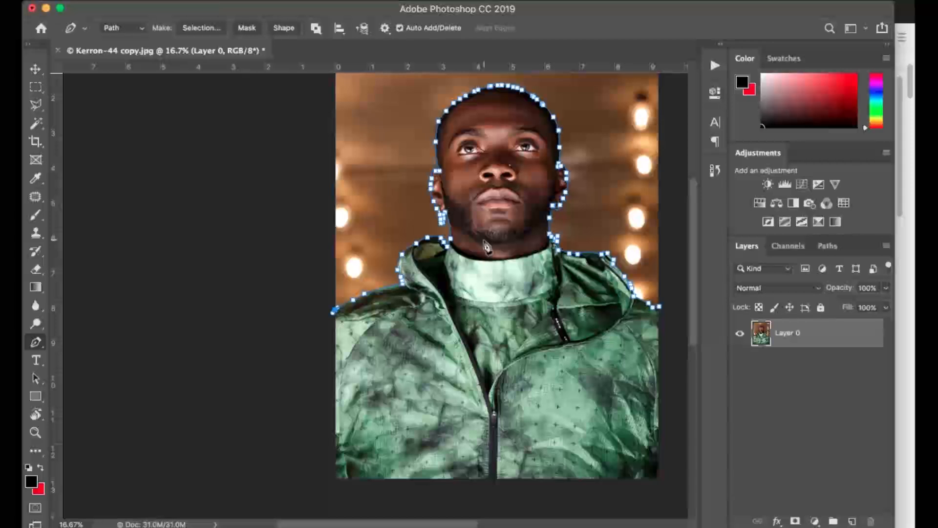
Close the path by running it outside the canvas around the jacket's bottom and back to its starting point.
{"action": "left_click", "coordinate": [326, 488]}
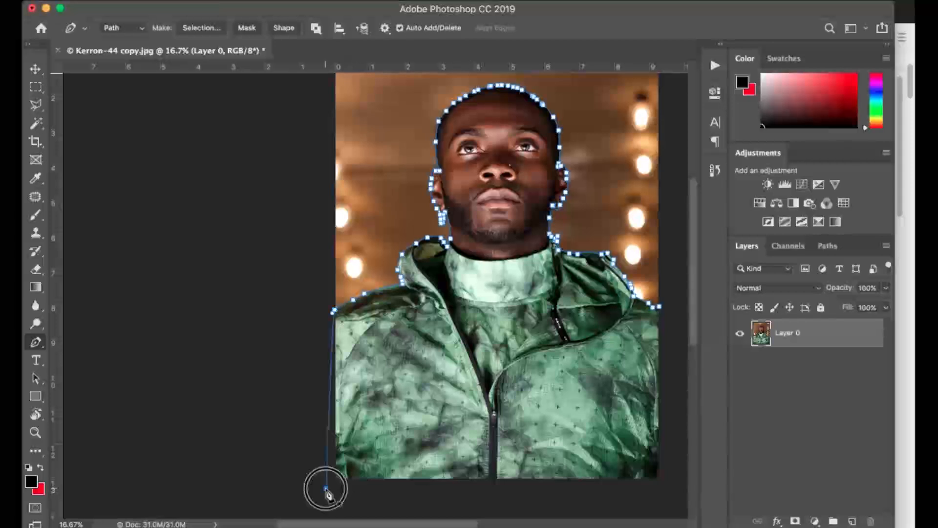
{"action": "left_click", "coordinate": [621, 498]}
{"action": "left_click", "coordinate": [682, 379]}
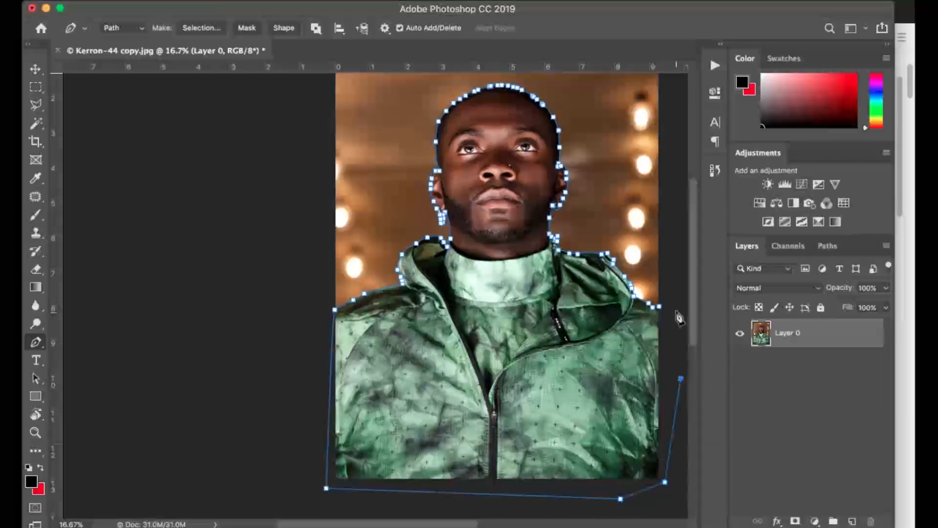
{"action": "left_click", "coordinate": [661, 307]}
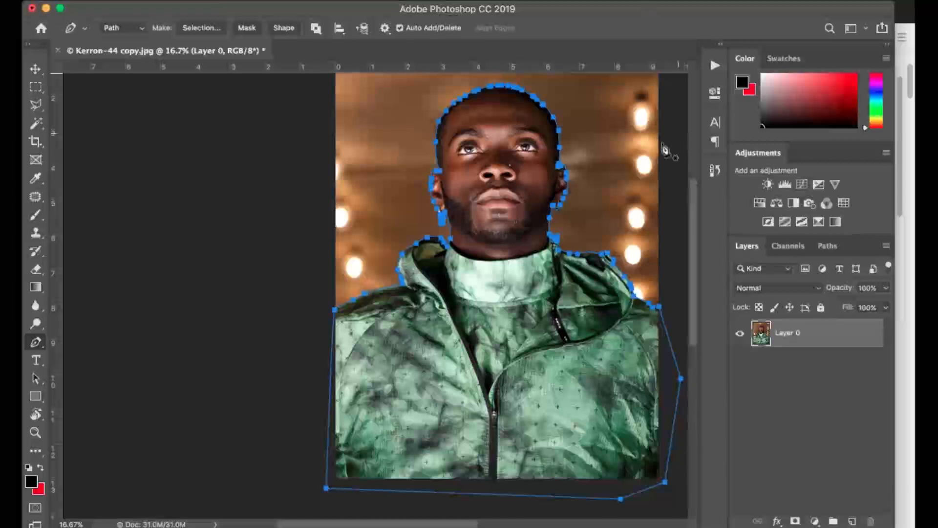
Save the work path as Path 1 and rename it to subject.
{"action": "left_click", "coordinate": [457, 1]}
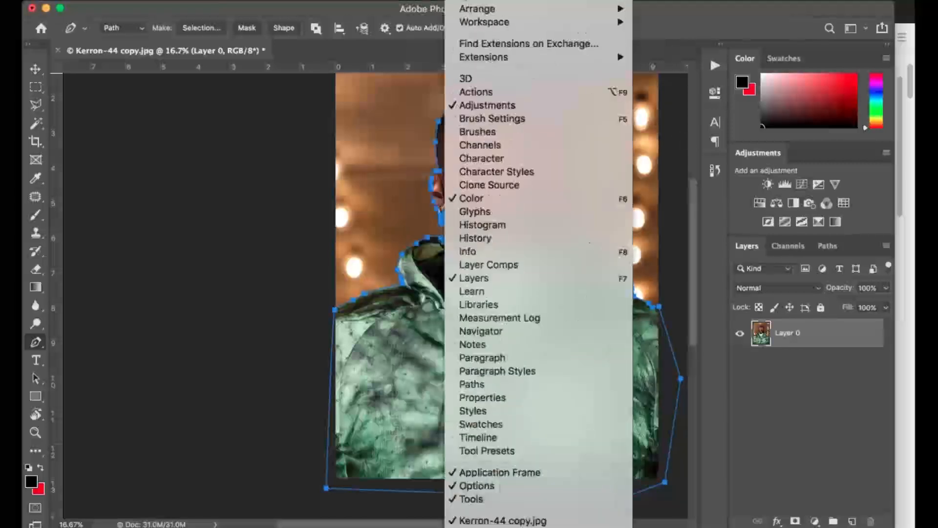
{"action": "left_click", "coordinate": [509, 385]}
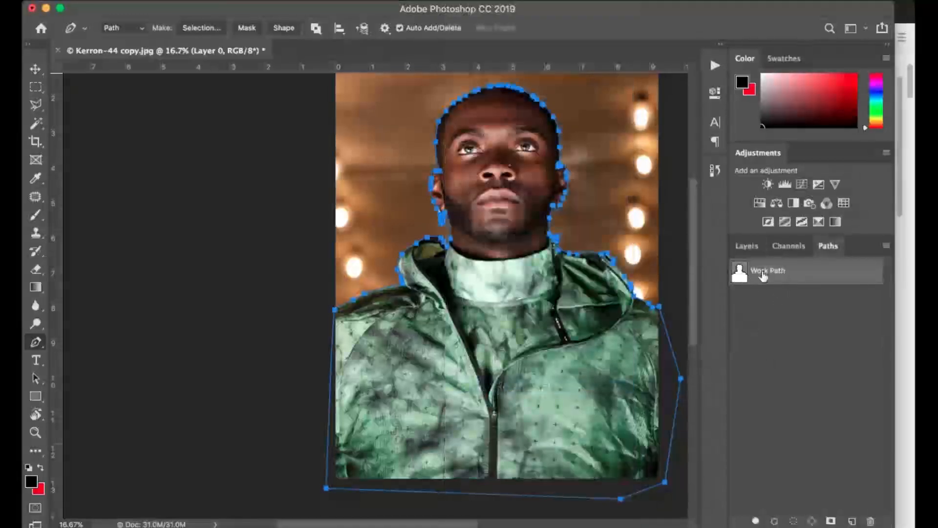
{"action": "double_click", "coordinate": [763, 275]}
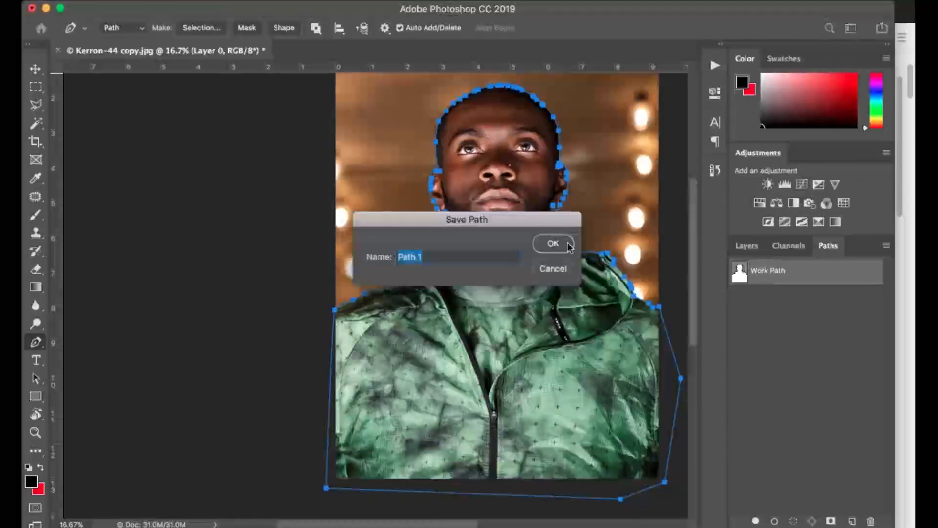
{"action": "left_click", "coordinate": [554, 244]}
{"action": "double_click", "coordinate": [762, 271]}
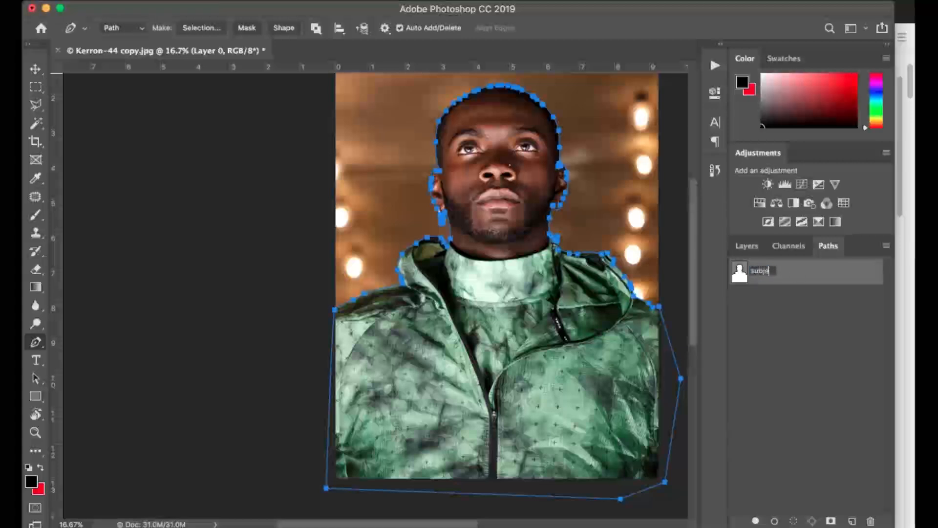
{"action": "key", "text": "Return"}
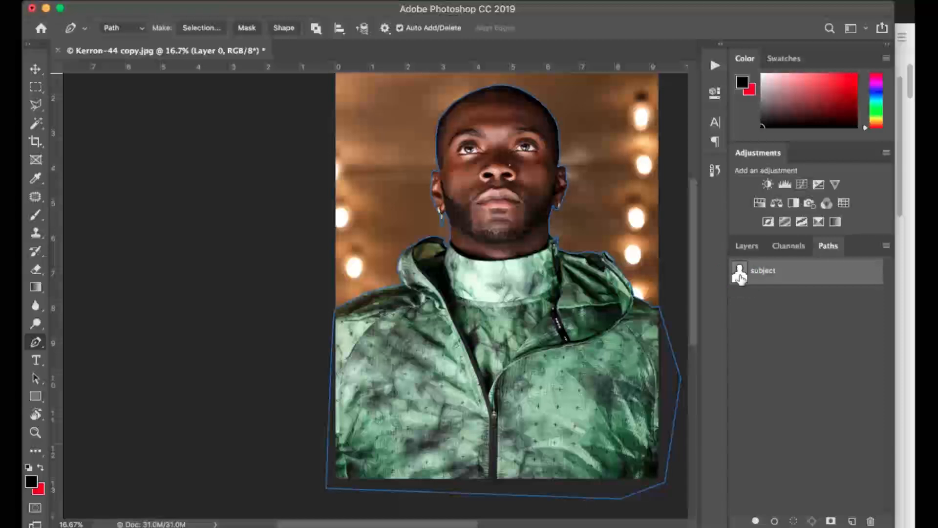
Make an anti-aliased selection with a 1-pixel feather from the subject path and add it as Layer 0's mask.
{"action": "right_click", "coordinate": [602, 345]}
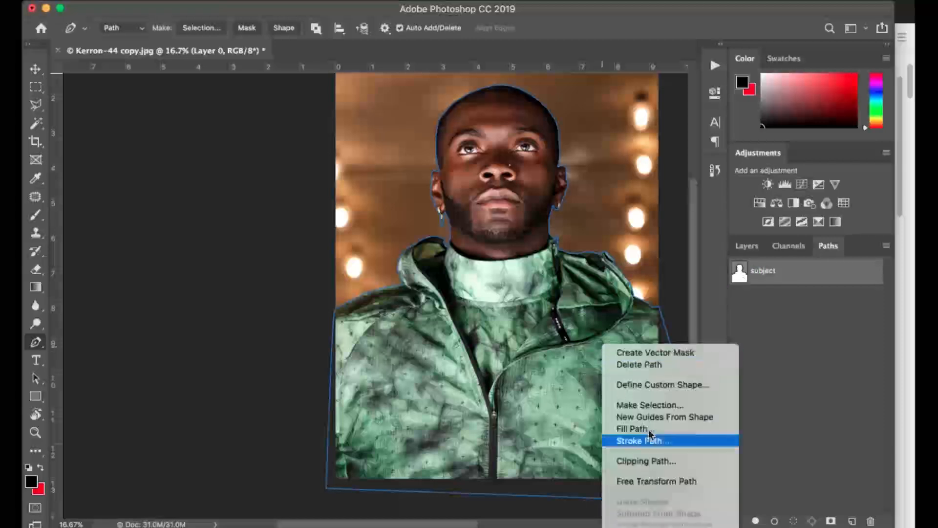
{"action": "left_click", "coordinate": [650, 405]}
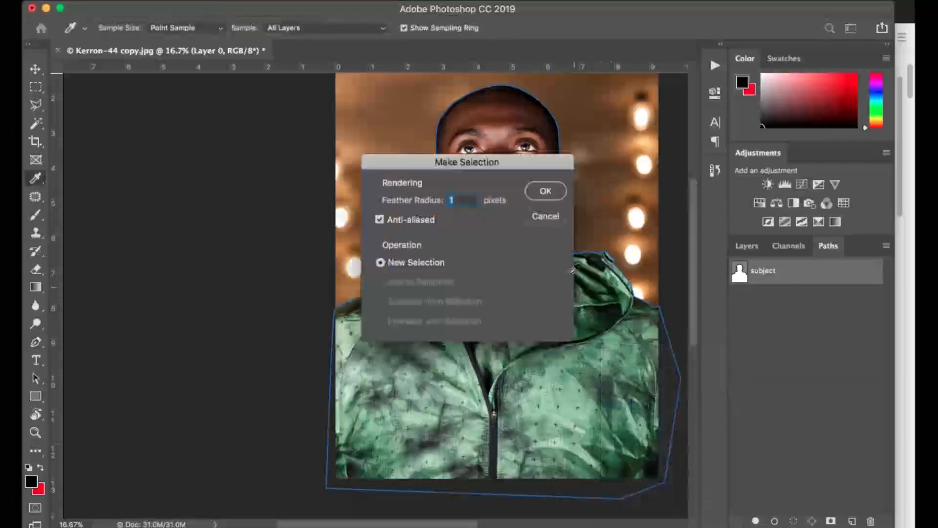
{"action": "left_click", "coordinate": [542, 190]}
{"action": "left_click", "coordinate": [746, 246]}
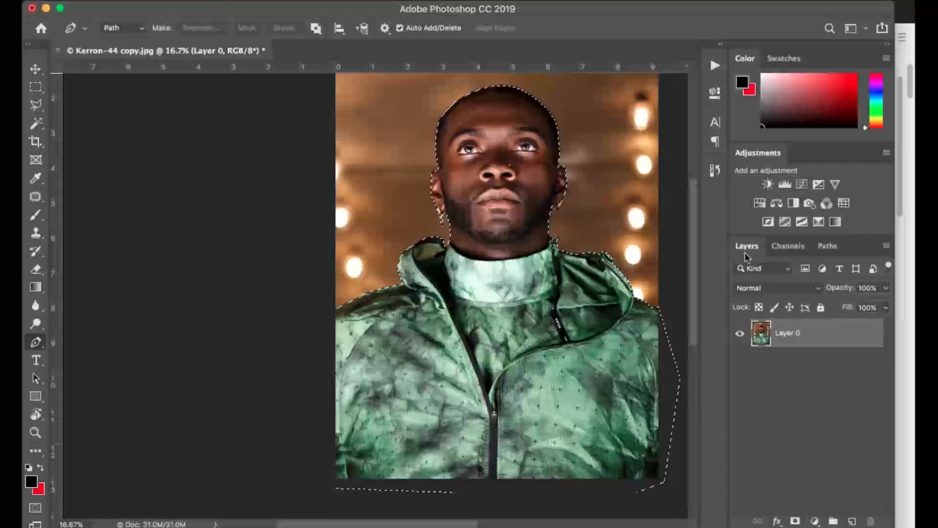
{"action": "left_click", "coordinate": [795, 522]}
Try painting white on Layer 0's mask above the jacket's hood with a 70-pixel brush, and undo the strokes.
{"action": "scroll", "coordinate": [617, 371], "scroll_direction": "up", "scroll_amount": 5}
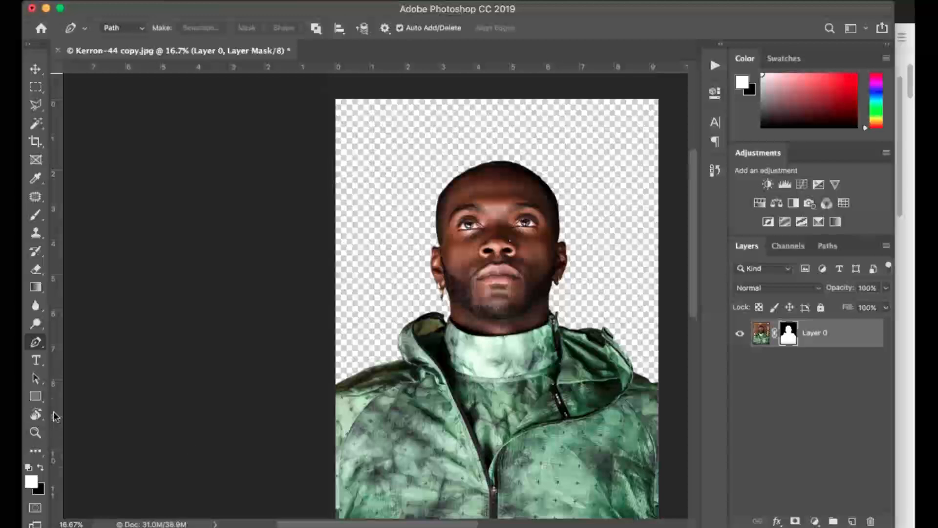
{"action": "left_click", "coordinate": [36, 433]}
{"action": "left_click", "coordinate": [452, 306]}
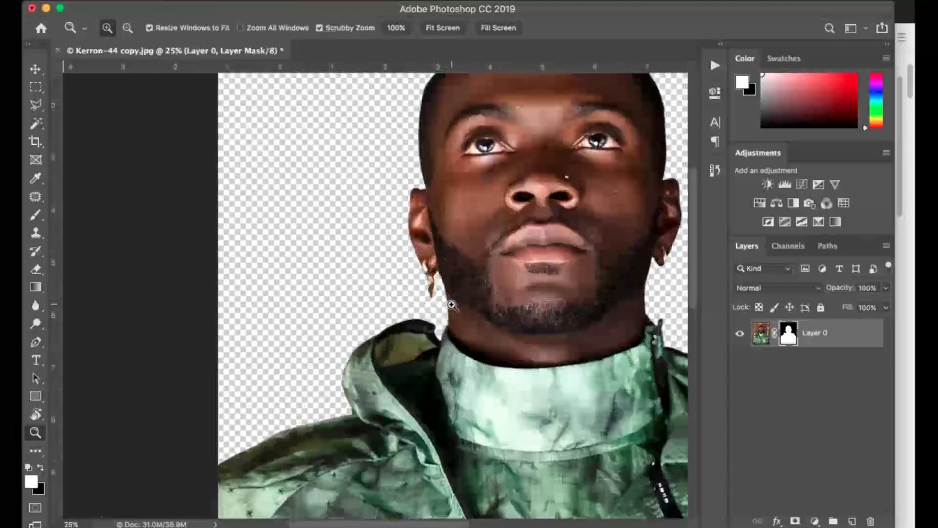
{"action": "left_click", "coordinate": [452, 305]}
{"action": "left_click", "coordinate": [451, 306]}
{"action": "left_click", "coordinate": [452, 306]}
{"action": "left_click", "coordinate": [452, 305]}
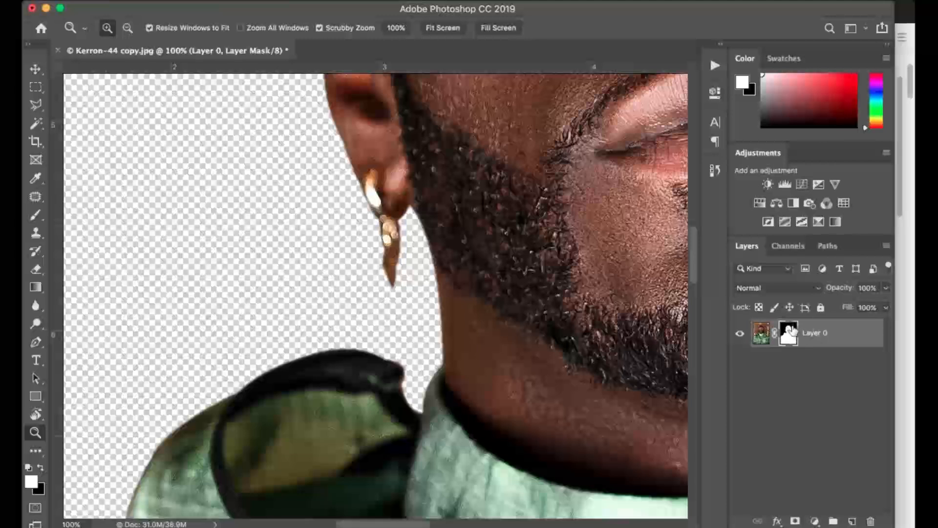
{"action": "key", "text": "b"}
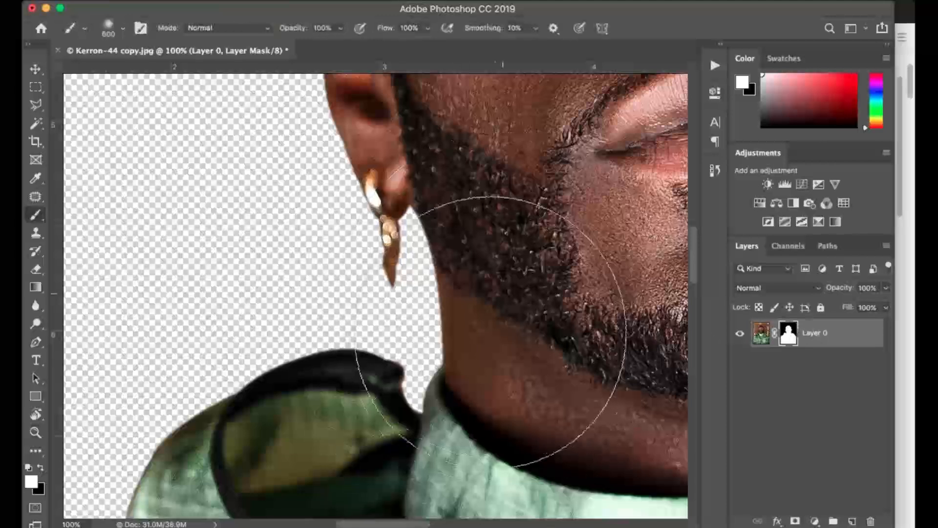
{"action": "key", "text": "bracketleft"}
{"action": "key", "text": "bracketleft"}
{"action": "key", "text": "bracketleft"}
{"action": "key", "text": "bracketleft"}
{"action": "key", "text": "bracketleft"}
{"action": "key", "text": "bracketleft"}
{"action": "key", "text": "bracketleft"}
{"action": "key", "text": "bracketleft"}
{"action": "key", "text": "bracketleft"}
{"action": "key", "text": "bracketleft"}
{"action": "key", "text": "bracketleft"}
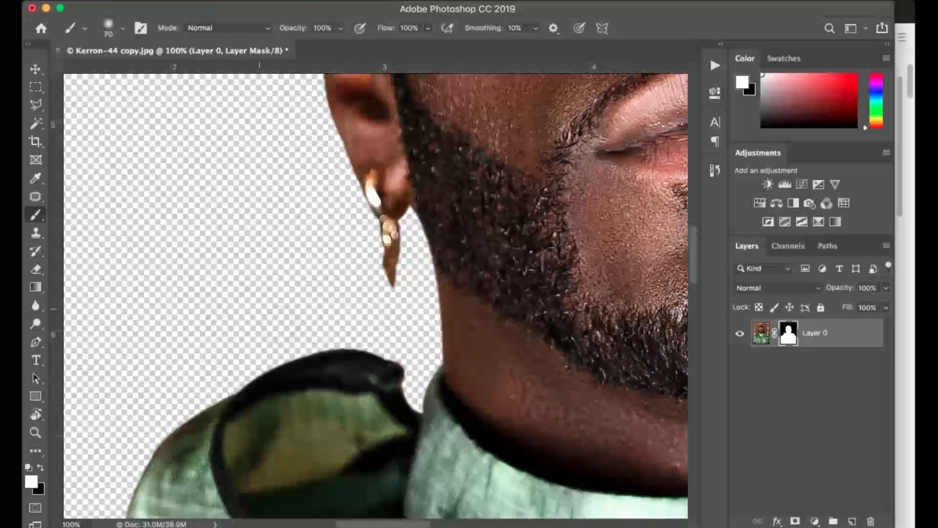
{"action": "left_click", "coordinate": [319, 345]}
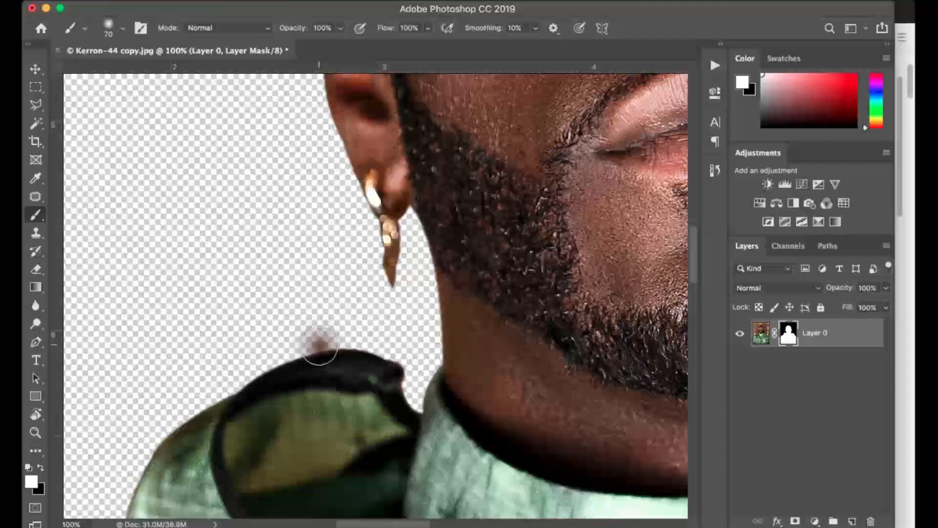
{"action": "mouse_move", "coordinate": [325, 360]}
{"action": "left_mouse_down"}
{"action": "mouse_move", "coordinate": [299, 362]}
{"action": "mouse_move", "coordinate": [292, 379]}
{"action": "mouse_move", "coordinate": [247, 362]}
{"action": "mouse_move", "coordinate": [279, 336]}
{"action": "mouse_move", "coordinate": [351, 365]}
{"action": "left_mouse_up"}
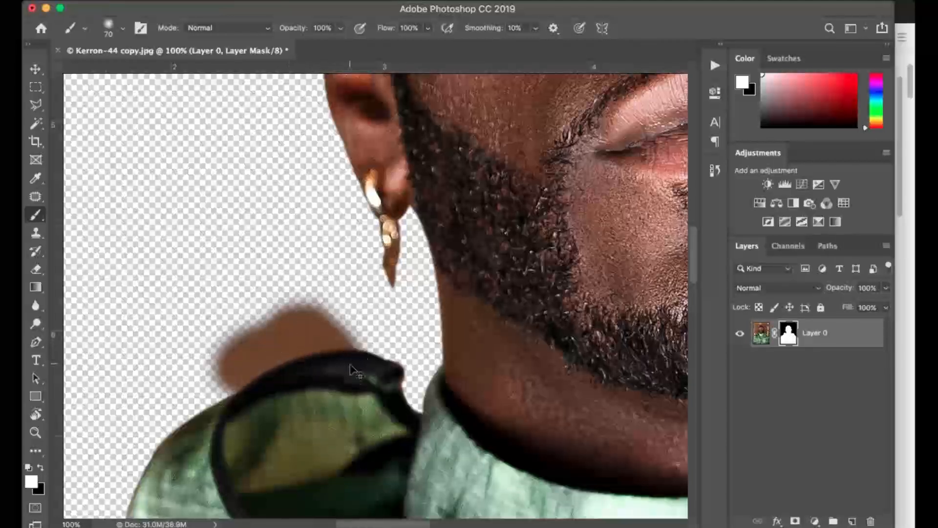
{"action": "key", "text": "super+z"}
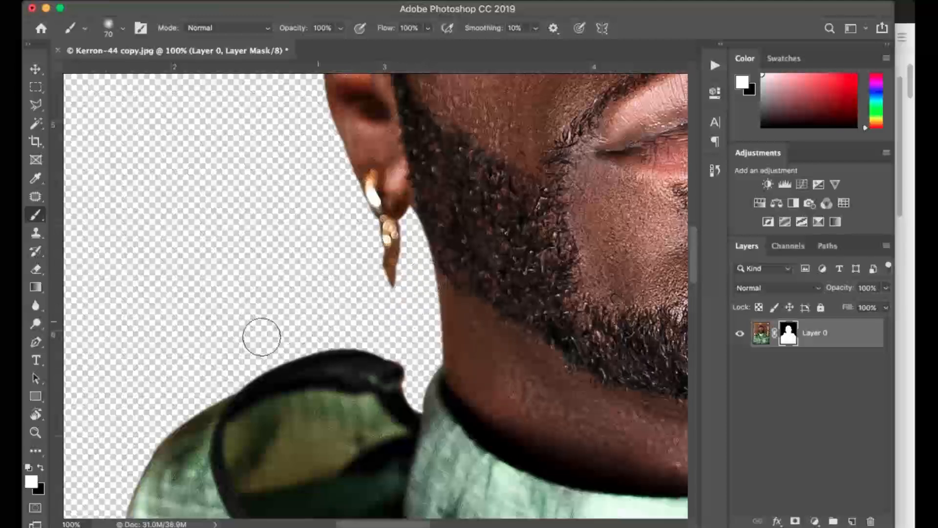
Examine the cut-out's edges around the head and ears, and return to a view of the whole image.
{"action": "left_click", "coordinate": [35, 432]}
{"action": "right_click", "coordinate": [388, 241]}
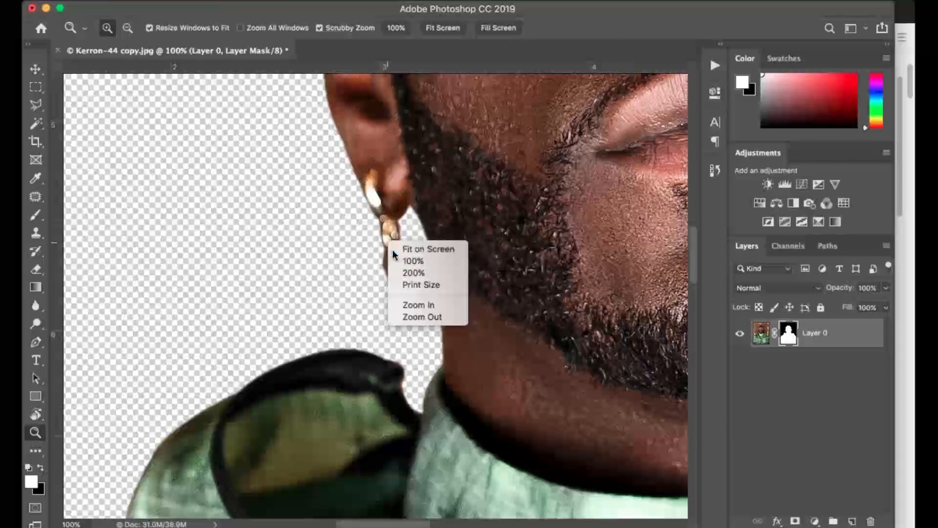
{"action": "left_click", "coordinate": [416, 248]}
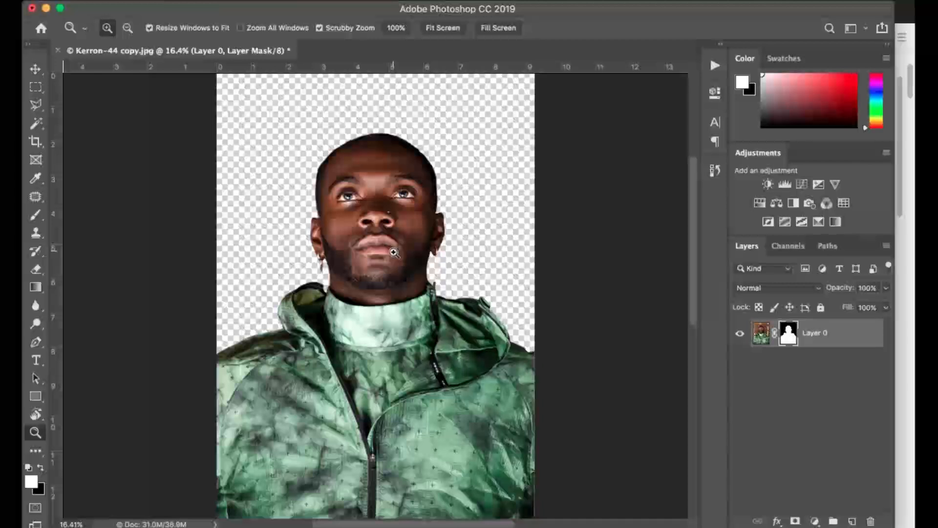
{"action": "left_click", "coordinate": [397, 210]}
{"action": "left_click", "coordinate": [397, 211]}
{"action": "left_click", "coordinate": [394, 213]}
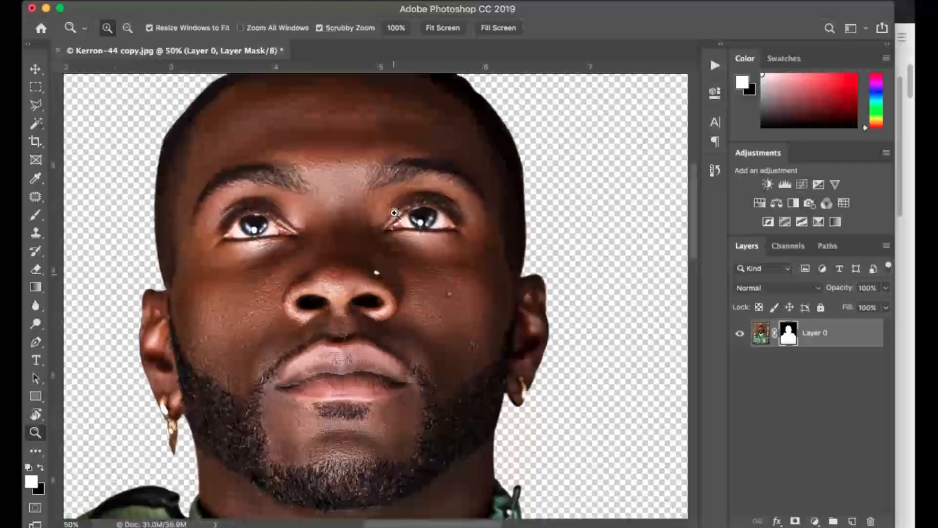
{"action": "scroll", "coordinate": [394, 214], "scroll_direction": "up", "scroll_amount": 3}
{"action": "right_click", "coordinate": [394, 212]}
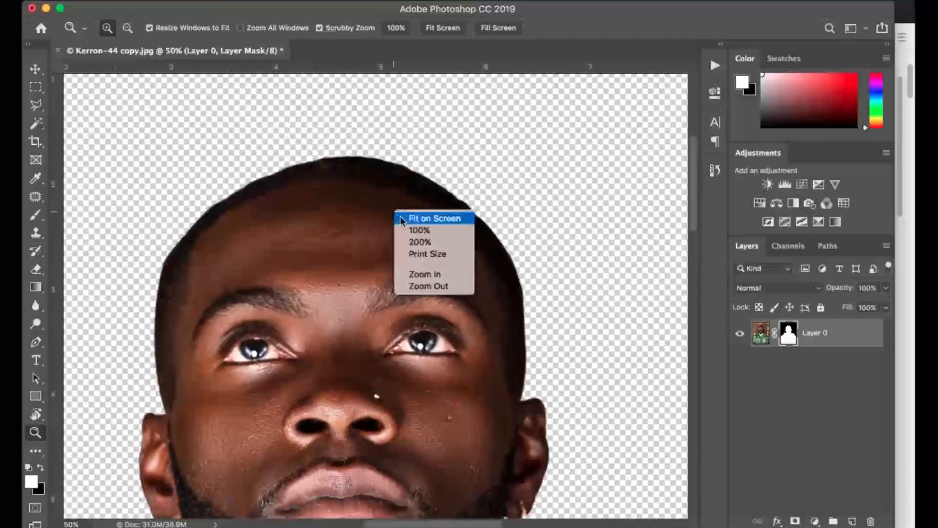
{"action": "left_click", "coordinate": [400, 218]}
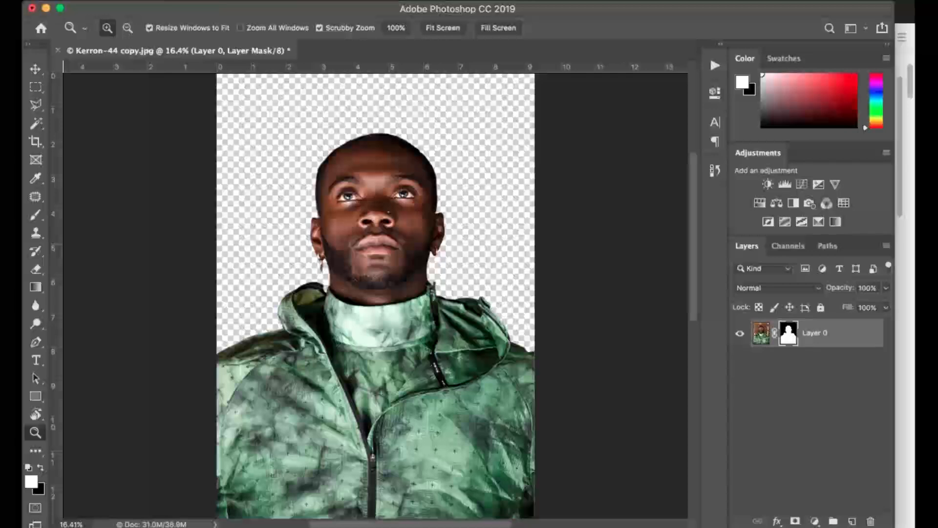
Copy the 1000 × 1500 Unsplash sunset clouds image from the browser and paste it into the Photoshop document, accepting the color conversion.
{"action": "left_click", "coordinate": [909, 24]}
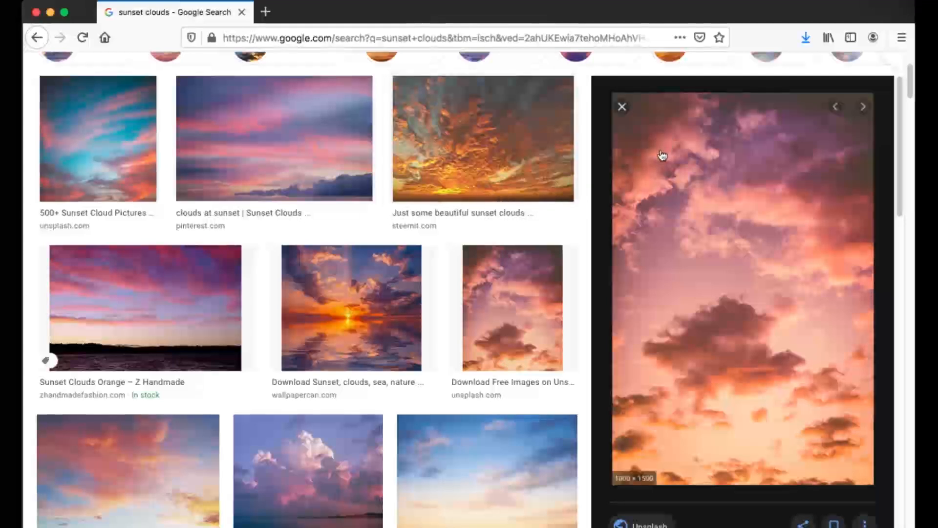
{"action": "right_click", "coordinate": [746, 194]}
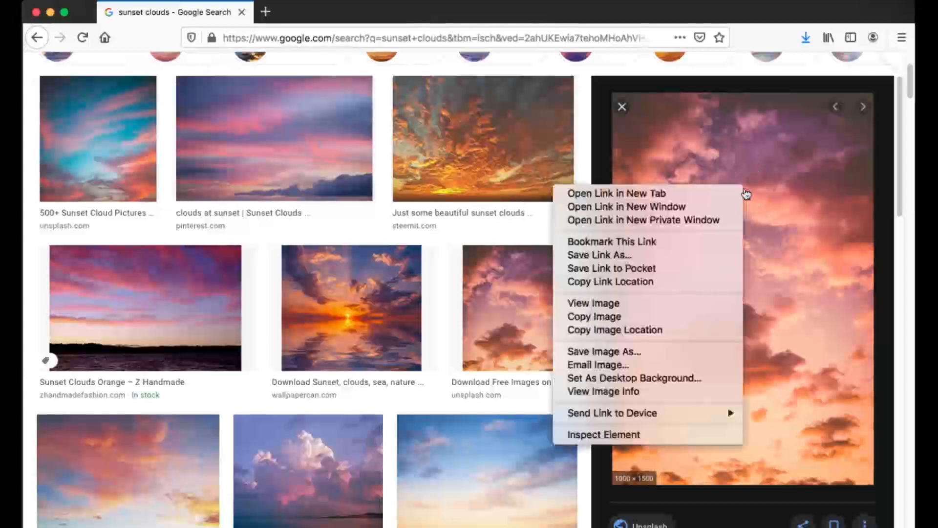
{"action": "left_click", "coordinate": [671, 321]}
{"action": "mouse_move", "coordinate": [33, 369]}
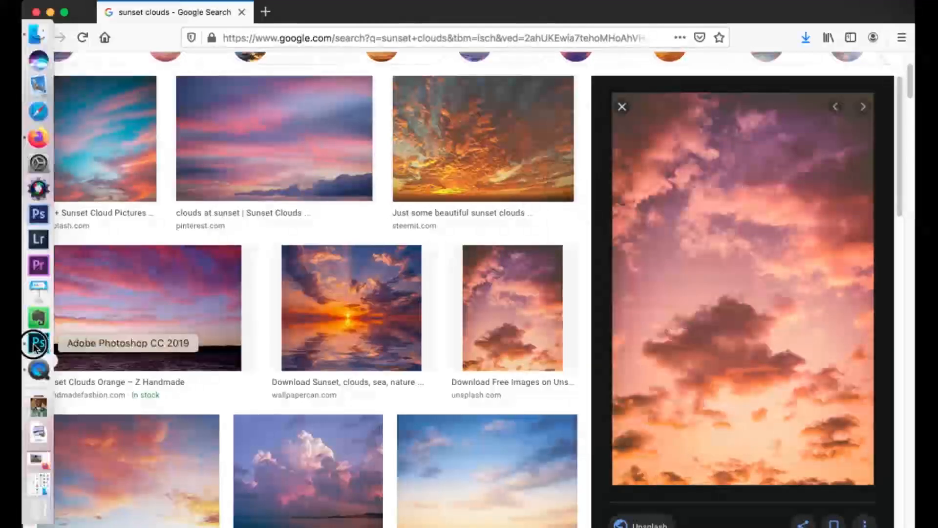
{"action": "left_click", "coordinate": [36, 345]}
{"action": "key", "text": "super+v"}
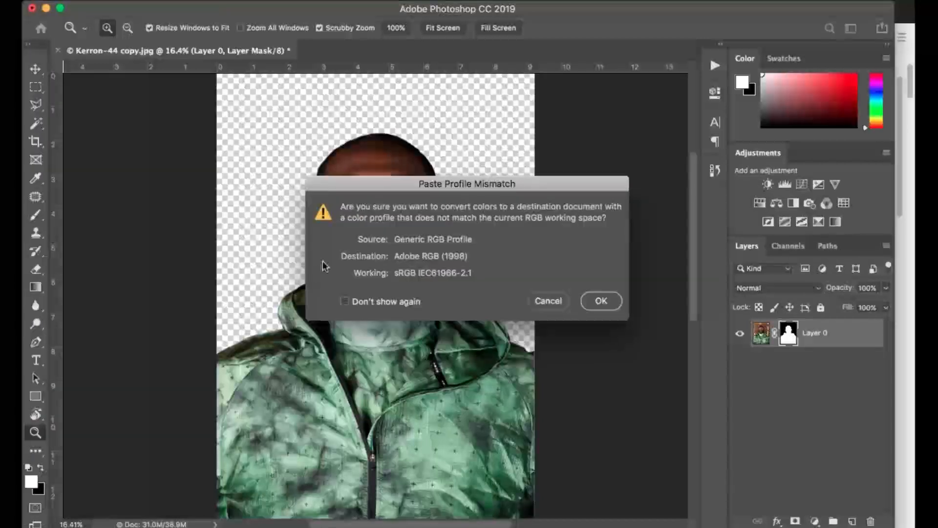
{"action": "left_click", "coordinate": [601, 301]}
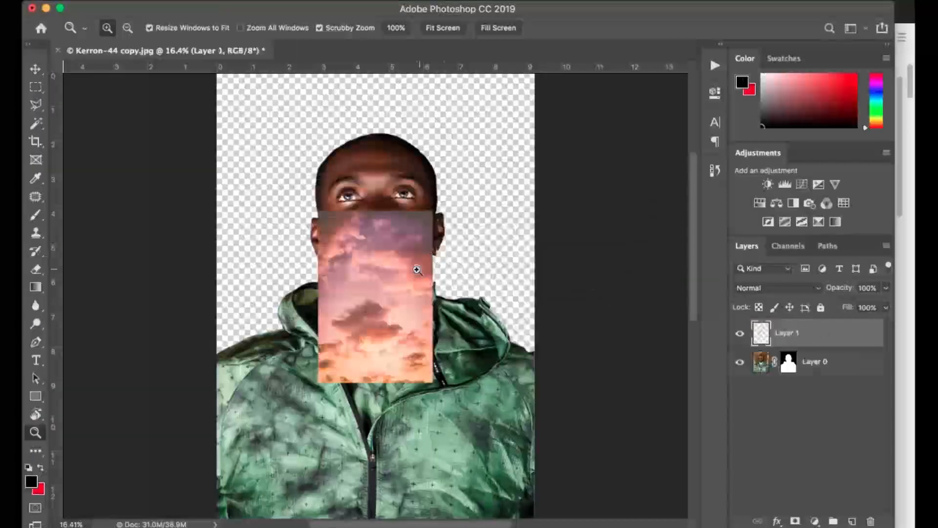
Enlarge the pasted sky from the canvas's top-left corner to just past its full width, and place it beneath Layer 0.
{"action": "key", "text": "v"}
{"action": "left_click_drag", "start_coordinate": [379, 264], "coordinate": [294, 154]}
{"action": "left_click_drag", "start_coordinate": [328, 241], "coordinate": [553, 457]}
{"action": "key", "text": "Return"}
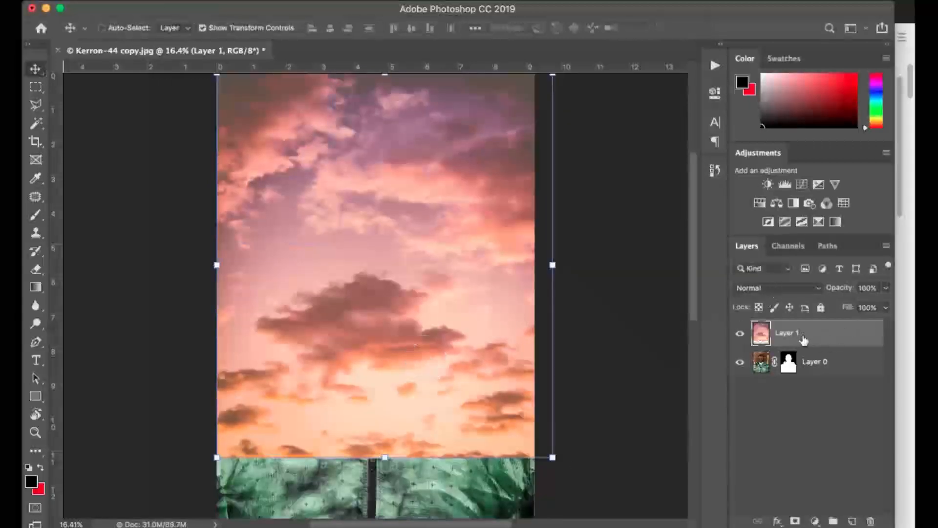
{"action": "left_click_drag", "start_coordinate": [812, 349], "coordinate": [813, 375]}
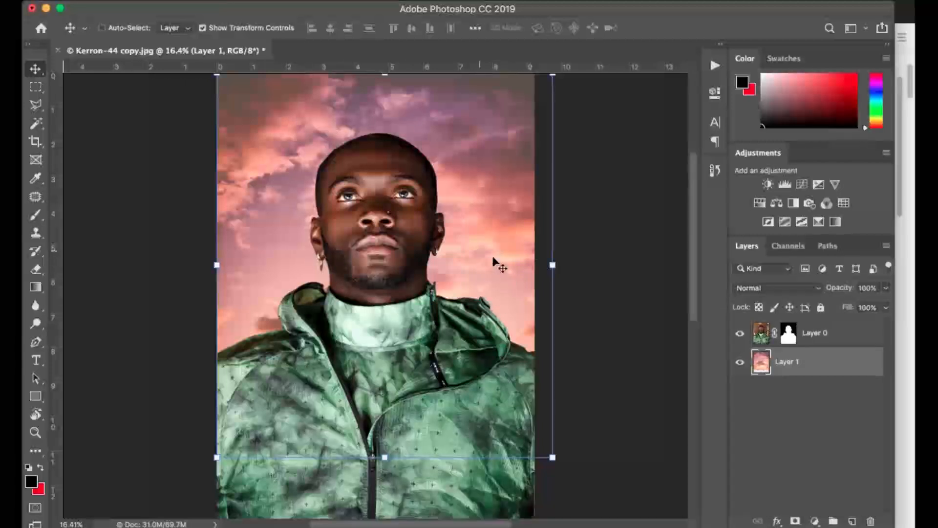
Duplicate Layer 0 with the sky layer hidden, and disable the copy's layer mask to show the original background.
{"action": "left_click", "coordinate": [740, 362]}
{"action": "left_click_drag", "start_coordinate": [832, 340], "coordinate": [852, 520]}
{"action": "right_click", "coordinate": [787, 332]}
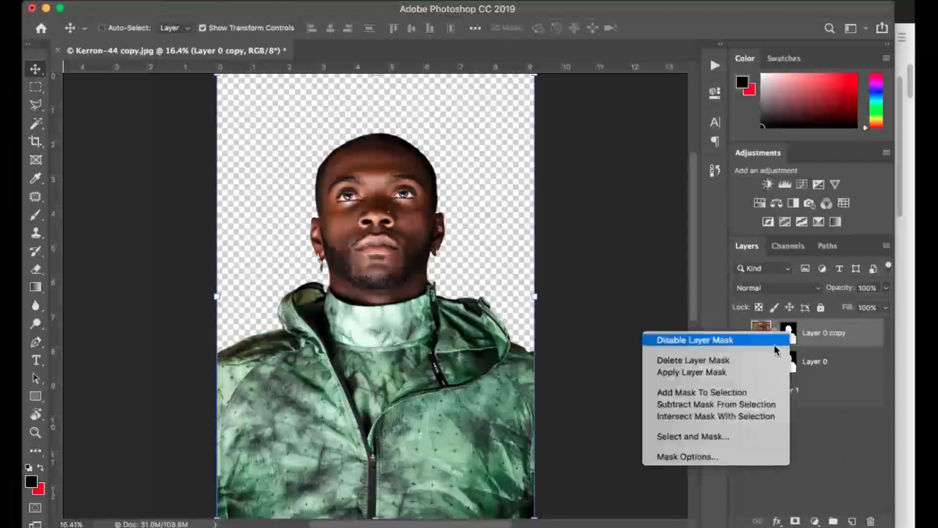
{"action": "left_click", "coordinate": [765, 341]}
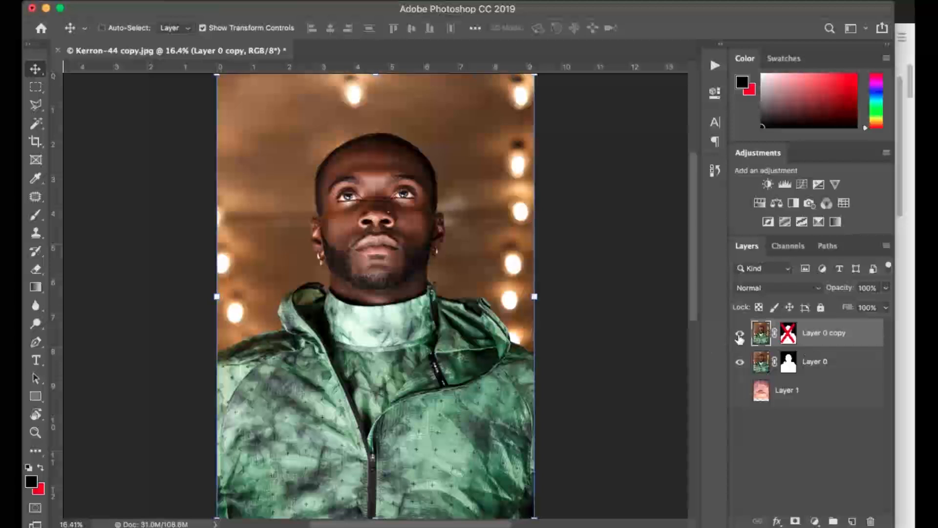
{"action": "left_click", "coordinate": [740, 335]}
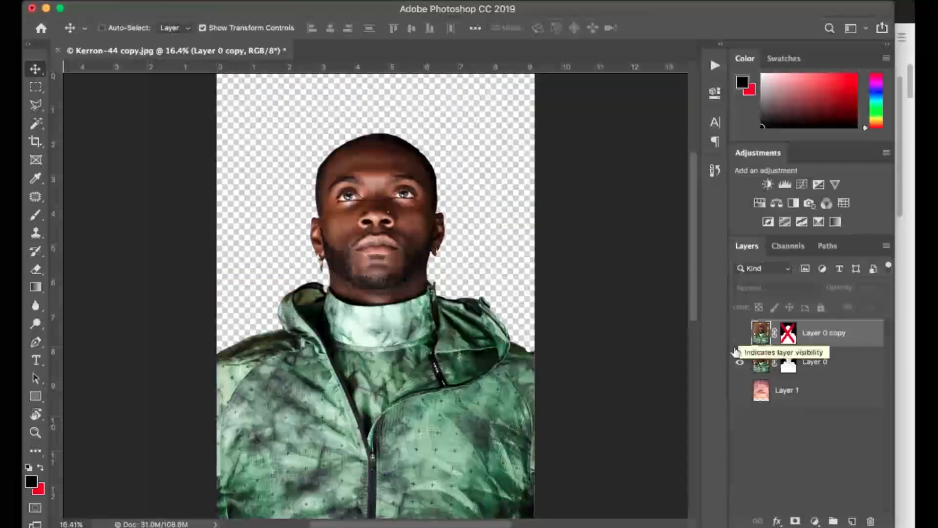
{"action": "left_click", "coordinate": [741, 338]}
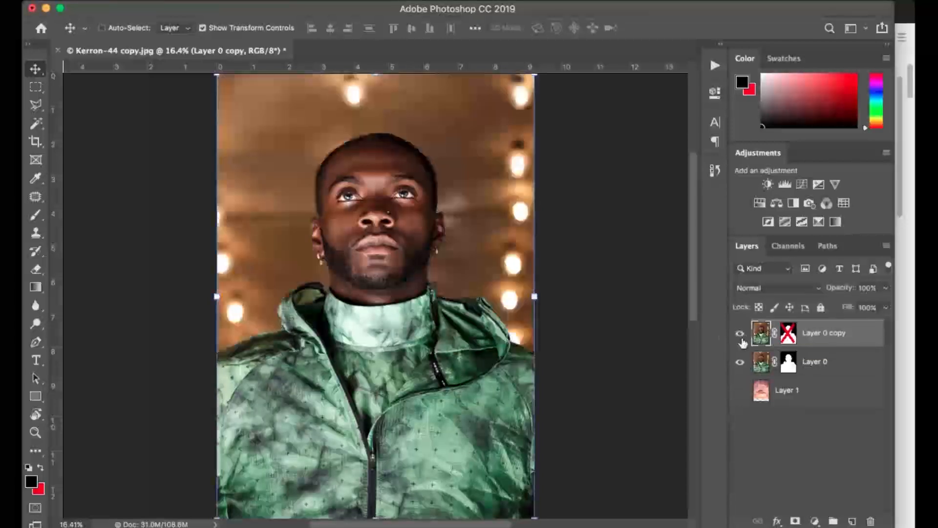
Add a Solid Color fill layer above Layer 1 using a brown (H 33, S 59, B 45) sampled from the photo's original background.
{"action": "left_click", "coordinate": [793, 391]}
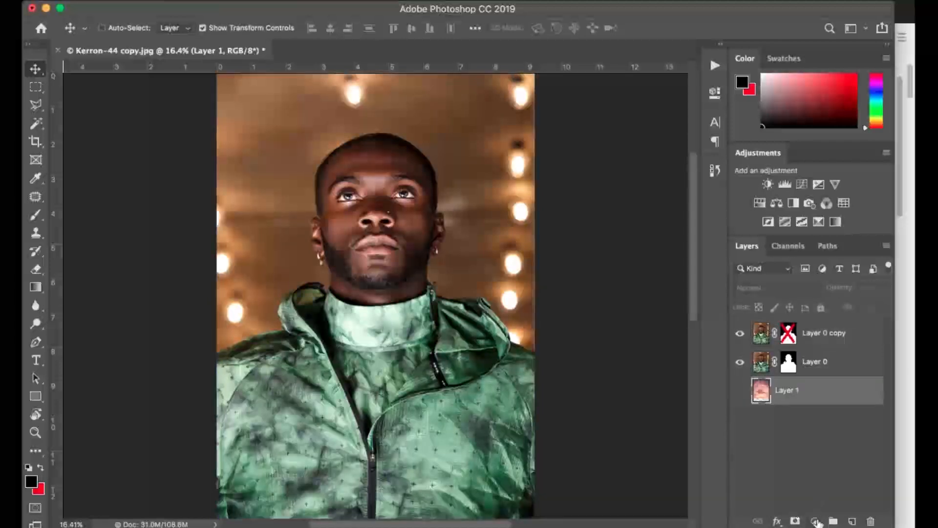
{"action": "left_click", "coordinate": [815, 521]}
{"action": "left_click", "coordinate": [836, 254]}
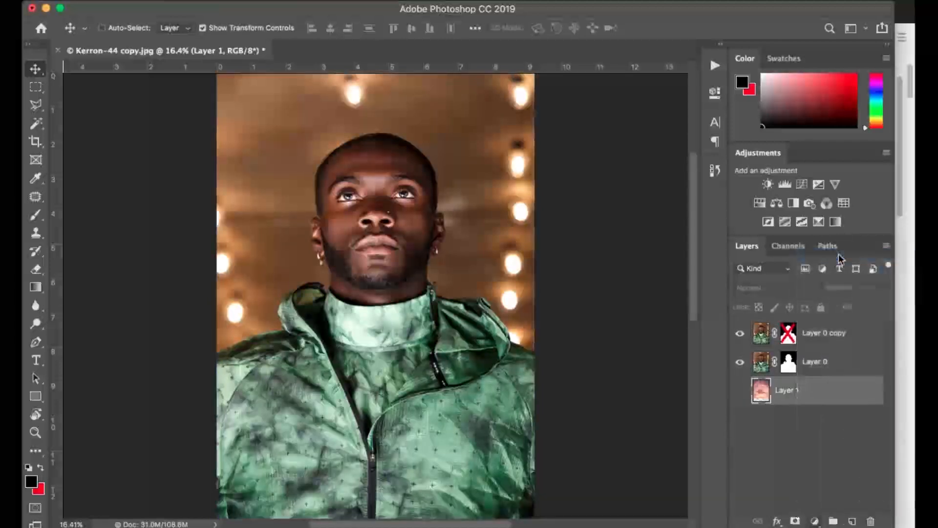
{"action": "left_click_drag", "start_coordinate": [378, 122], "coordinate": [294, 357]}
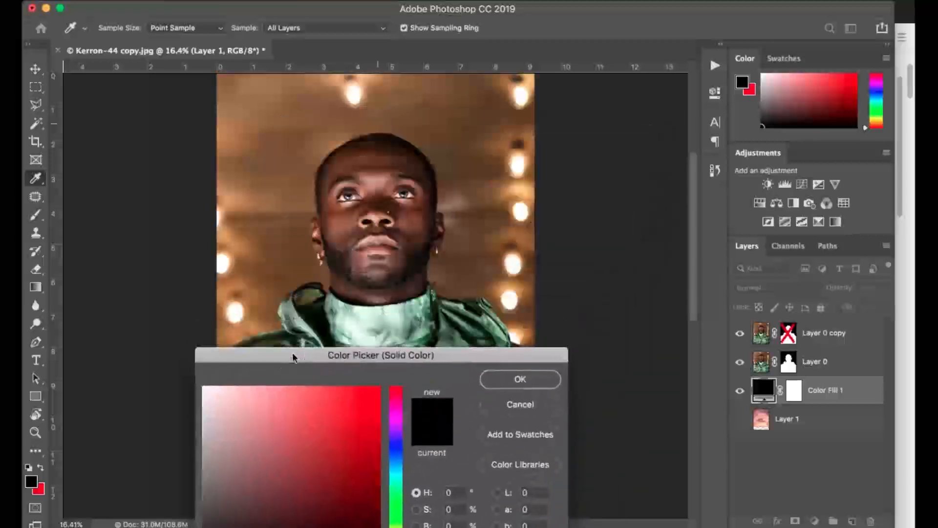
{"action": "left_click", "coordinate": [488, 250]}
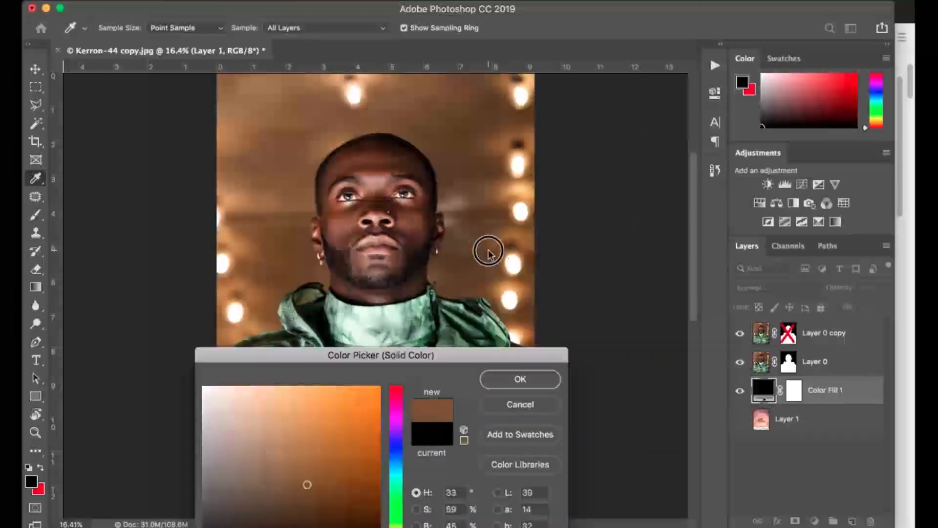
{"action": "left_click", "coordinate": [520, 379]}
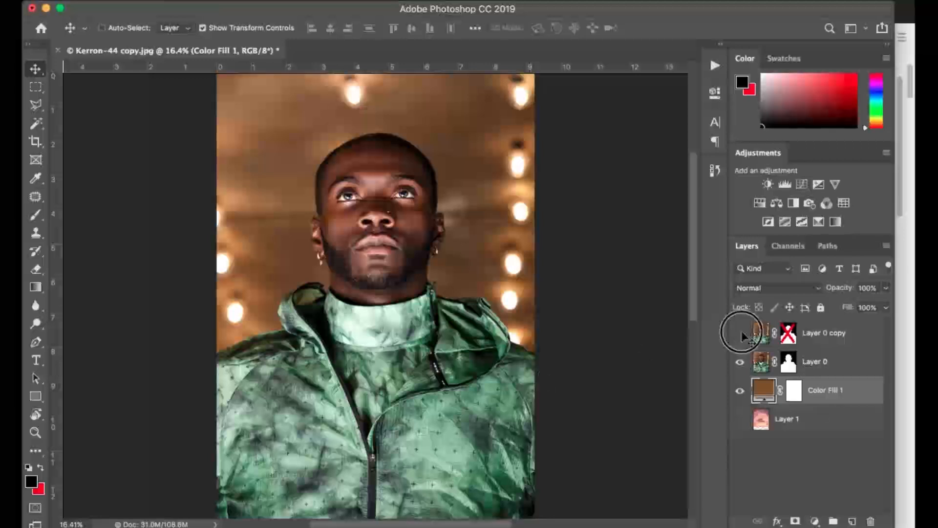
Hide Layer 0 copy and show the sky on Layer 1.
{"action": "left_click", "coordinate": [740, 333]}
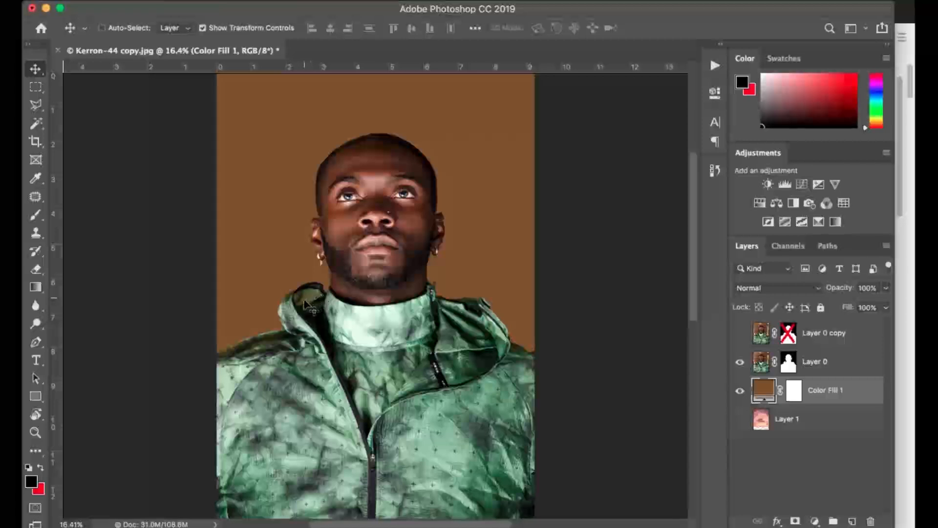
{"action": "left_click", "coordinate": [741, 420]}
{"action": "left_click", "coordinate": [828, 426]}
Set the brown color fill layer's blend mode to Hue.
{"action": "left_click", "coordinate": [826, 402]}
{"action": "left_click", "coordinate": [801, 289]}
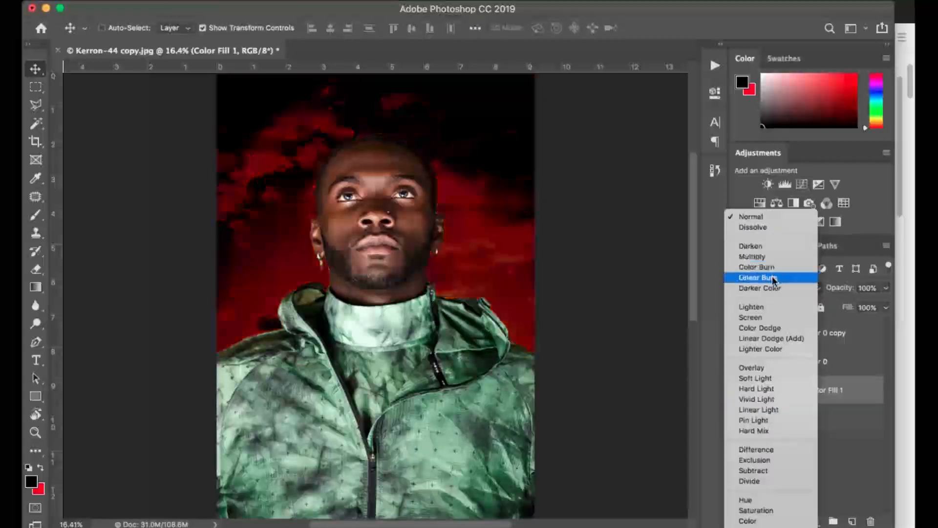
{"action": "left_click", "coordinate": [755, 216]}
{"action": "left_click", "coordinate": [801, 292]}
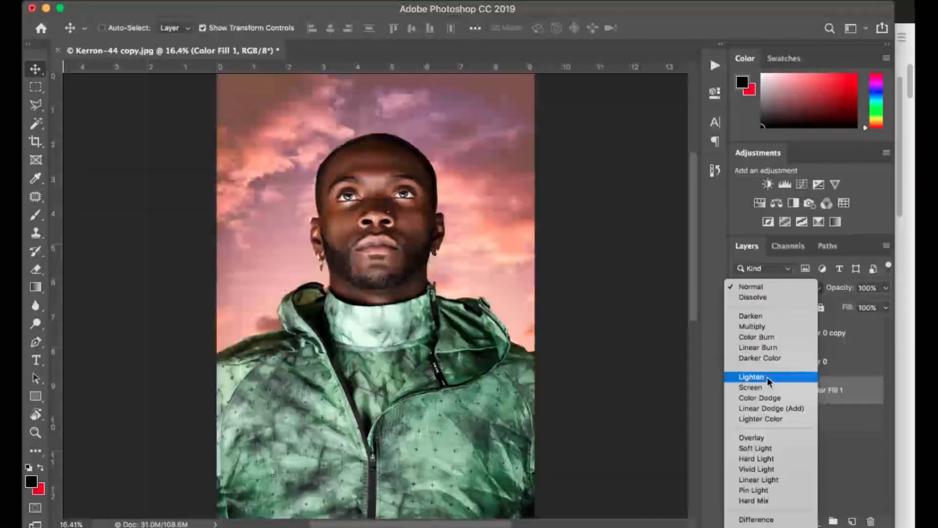
{"action": "scroll", "coordinate": [770, 388], "scroll_direction": "down", "scroll_amount": 3}
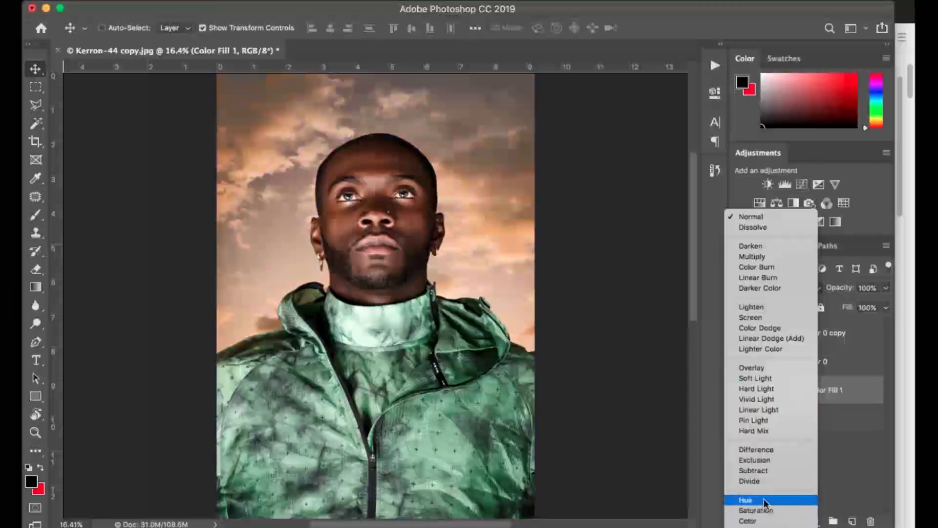
{"action": "left_click", "coordinate": [766, 502]}
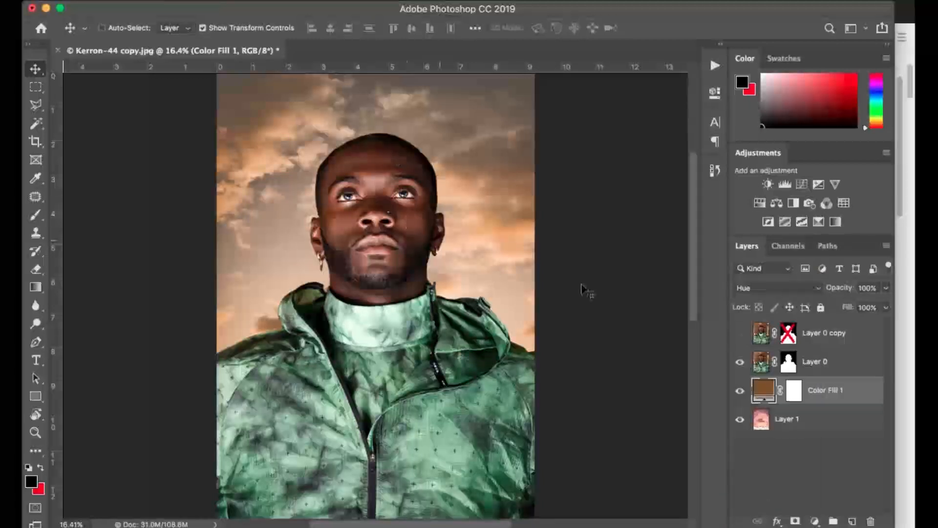
Add a Levels adjustment above sky Layer 1, setting the black input level to 45 and the midtones to 0.86.
{"action": "left_click", "coordinate": [790, 417]}
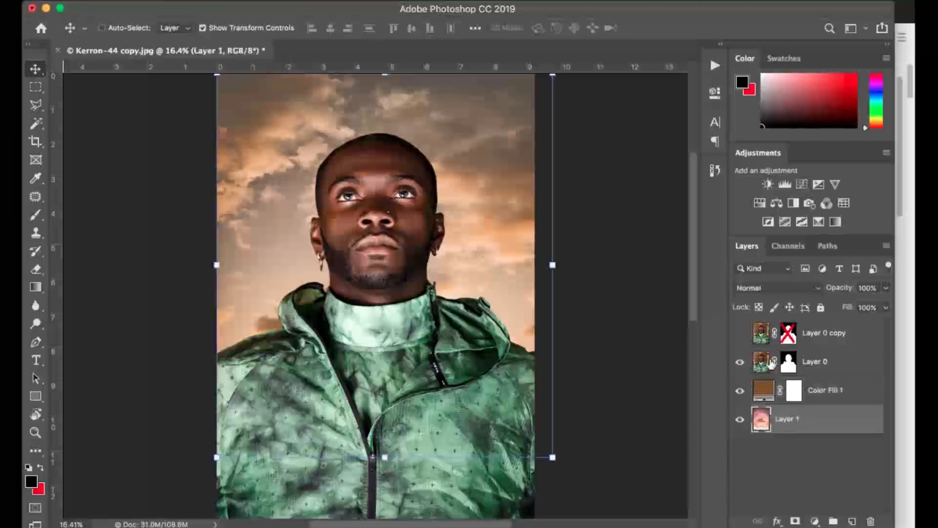
{"action": "left_click", "coordinate": [740, 335]}
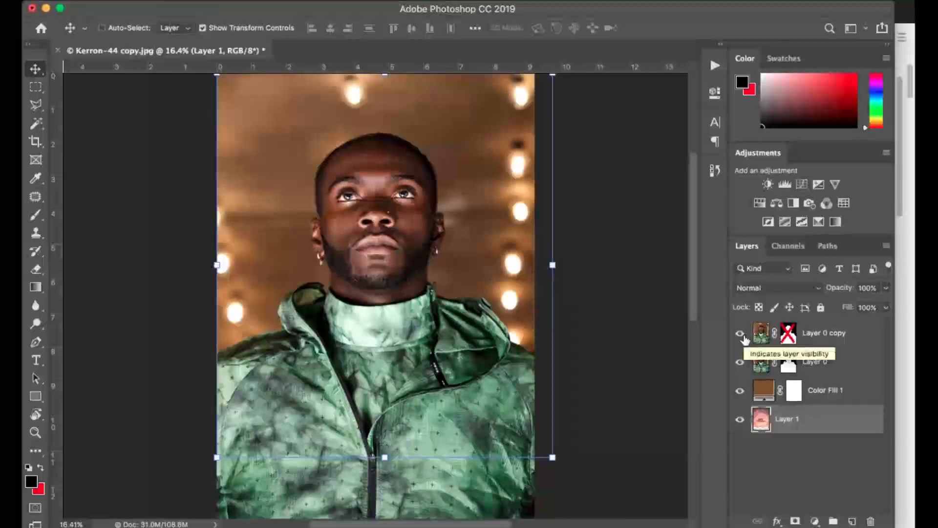
{"action": "left_click", "coordinate": [741, 334]}
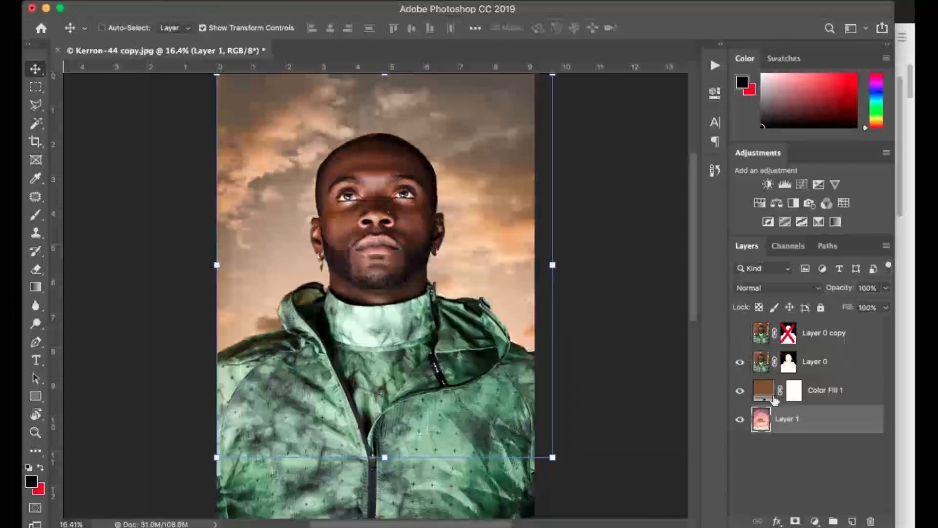
{"action": "left_click", "coordinate": [815, 522]}
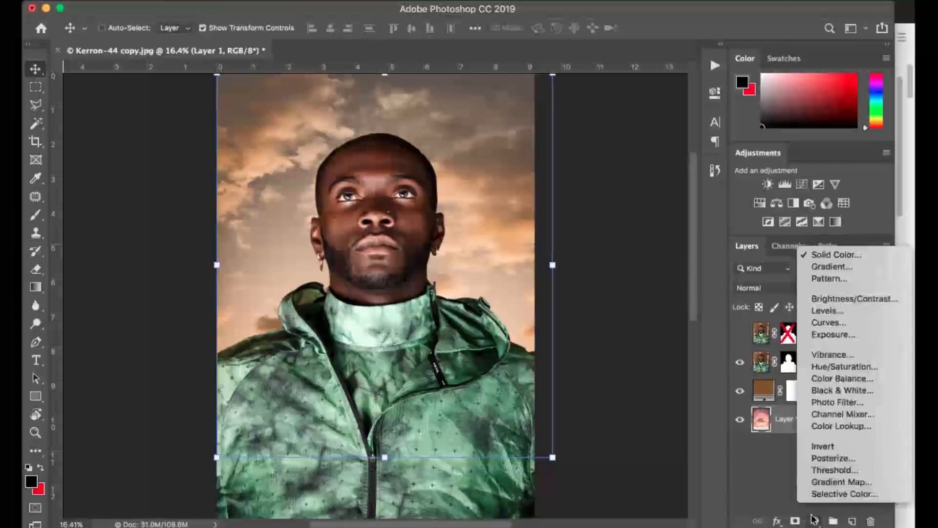
{"action": "left_click", "coordinate": [841, 312]}
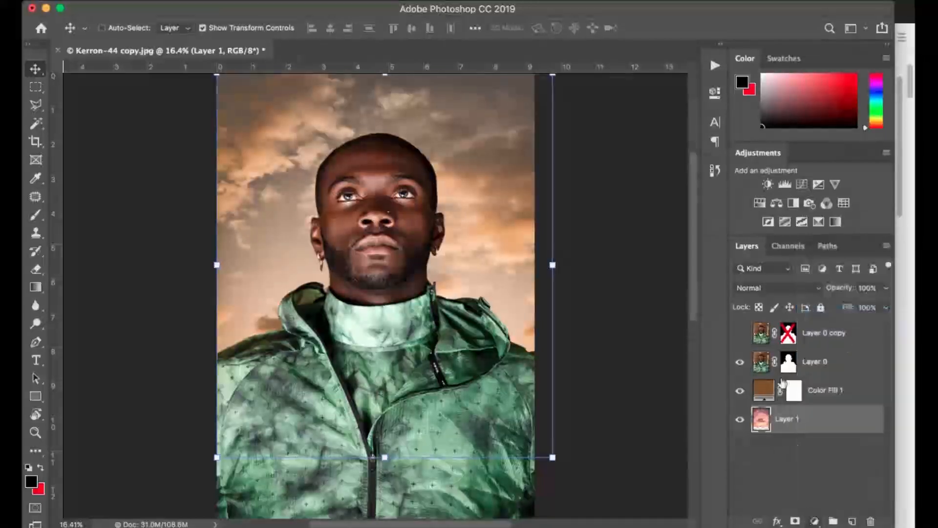
{"action": "left_click_drag", "start_coordinate": [534, 239], "coordinate": [557, 239]}
{"action": "left_click_drag", "start_coordinate": [625, 238], "coordinate": [624, 239]}
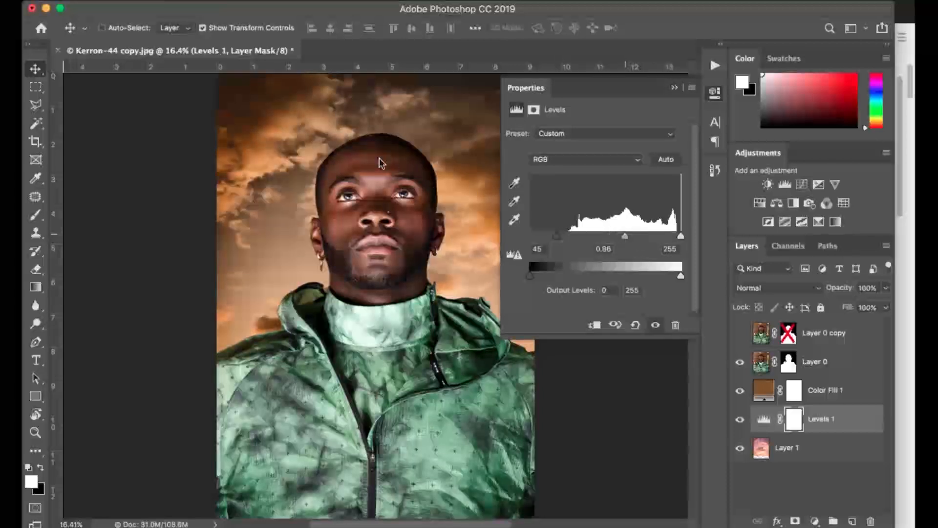
{"action": "left_click", "coordinate": [675, 89]}
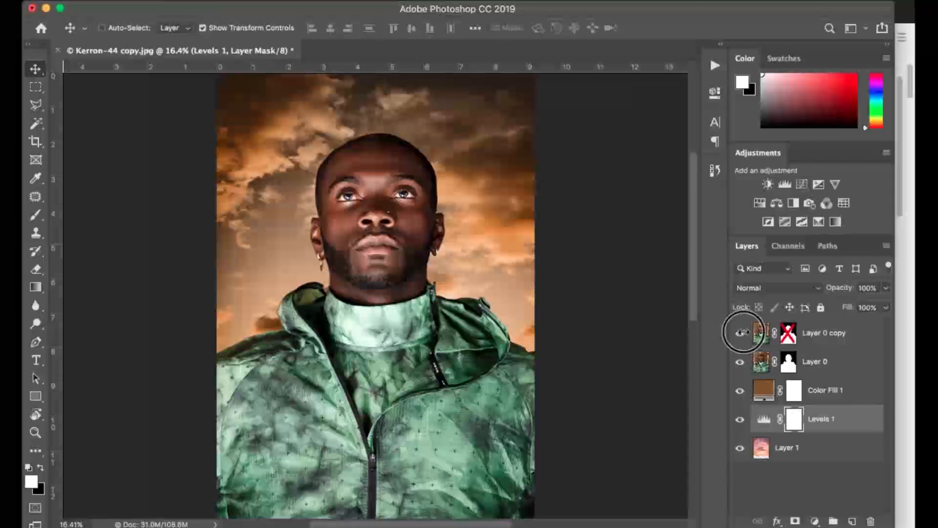
Compare the darkened sky with the photo's original background by showing and hiding Layer 0 copy.
{"action": "left_click", "coordinate": [740, 334]}
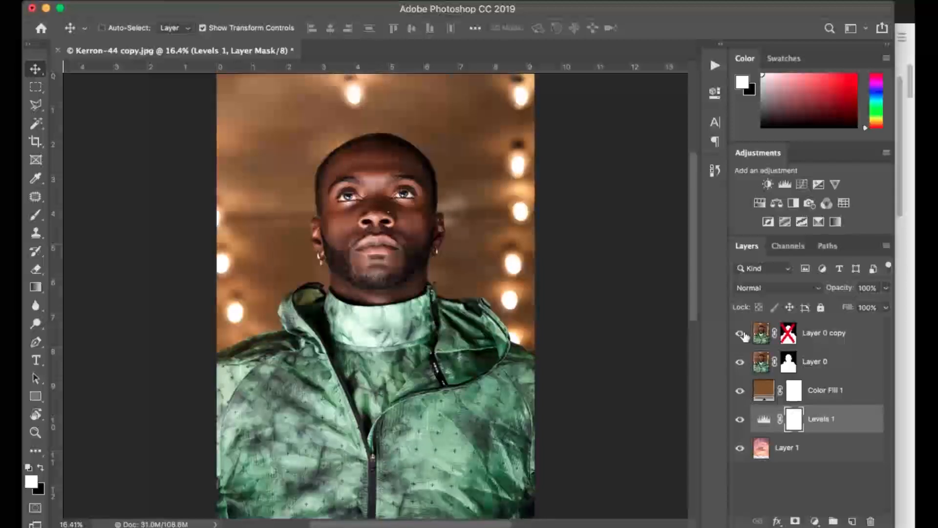
{"action": "left_click", "coordinate": [741, 334]}
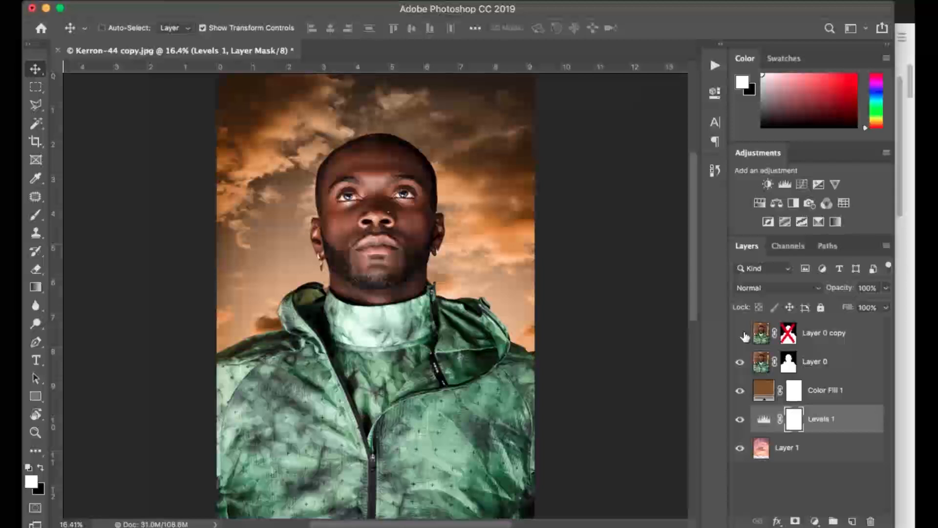
{"action": "left_click", "coordinate": [740, 334]}
{"action": "left_click", "coordinate": [740, 334]}
Brush black on Layer 0's mask with a 70 px brush to hide the leftover background below the man's earring.
{"action": "left_click", "coordinate": [35, 432]}
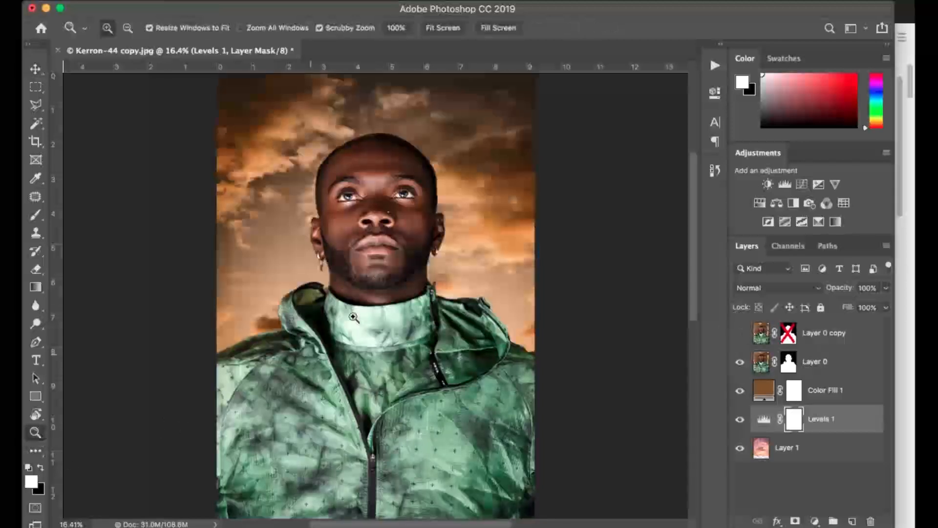
{"action": "left_click", "coordinate": [346, 265]}
{"action": "left_click", "coordinate": [346, 265]}
{"action": "left_click", "coordinate": [345, 264]}
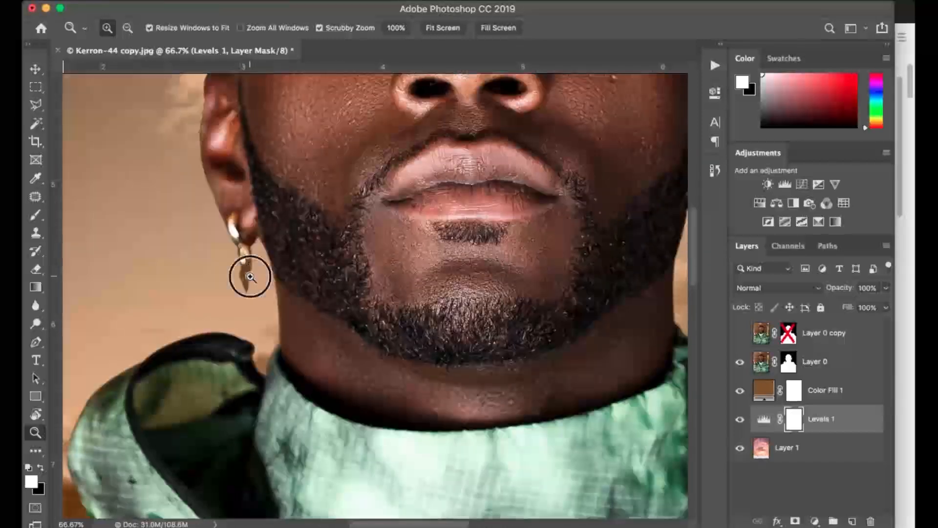
{"action": "left_click", "coordinate": [249, 277]}
{"action": "left_click", "coordinate": [248, 279]}
{"action": "left_click", "coordinate": [796, 367]}
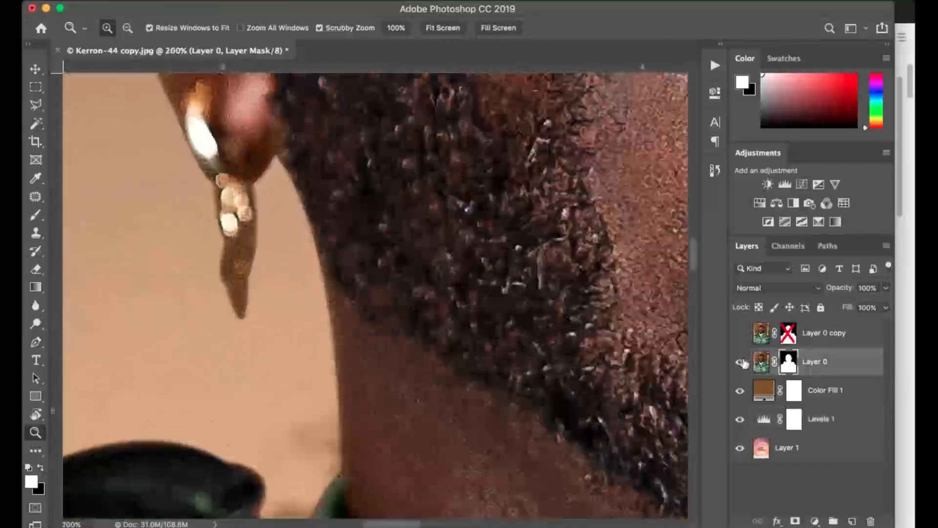
{"action": "key", "text": "b"}
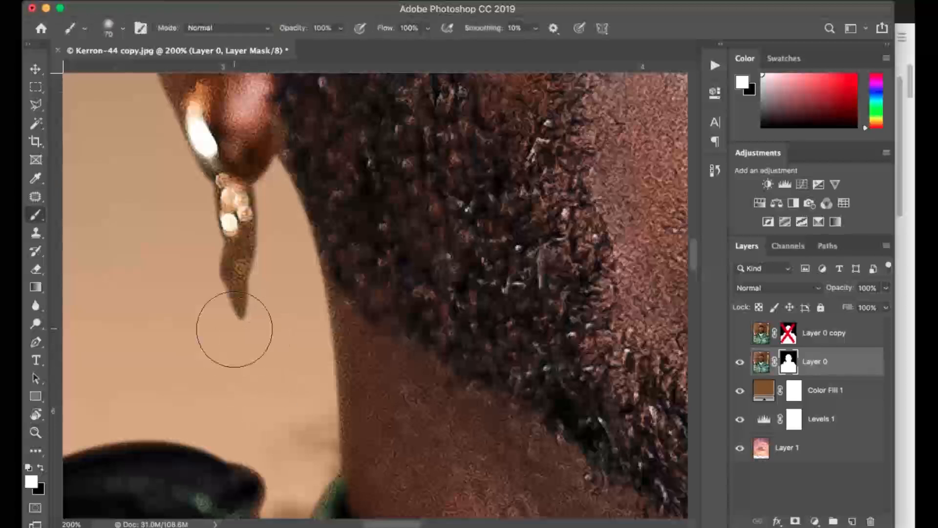
{"action": "right_click", "coordinate": [235, 327]}
{"action": "left_click", "coordinate": [342, 376]}
{"action": "left_click", "coordinate": [233, 321]}
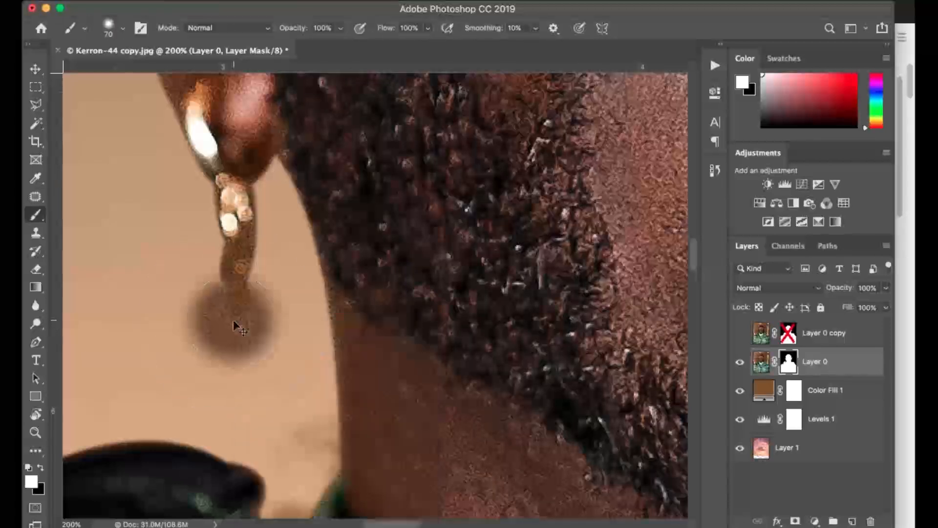
{"action": "key", "text": "ctrl+z"}
{"action": "key", "text": "x"}
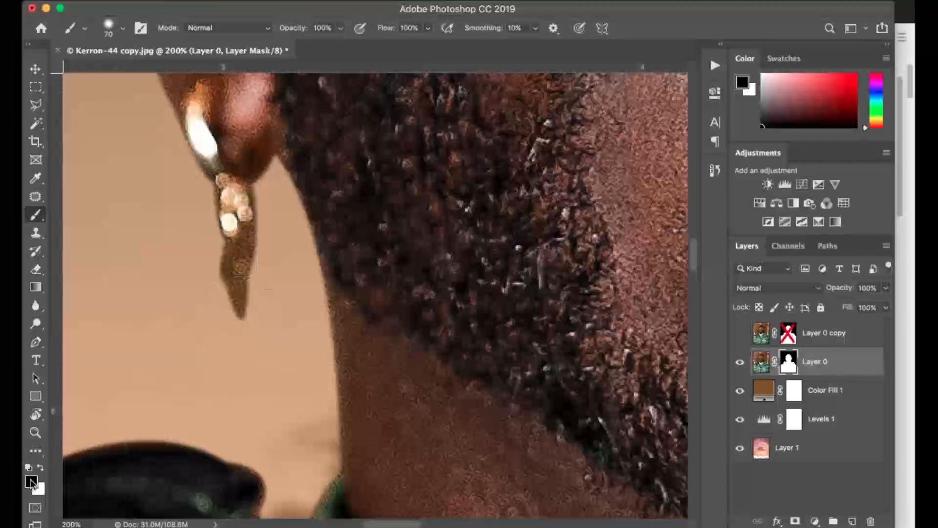
{"action": "left_click", "coordinate": [249, 298]}
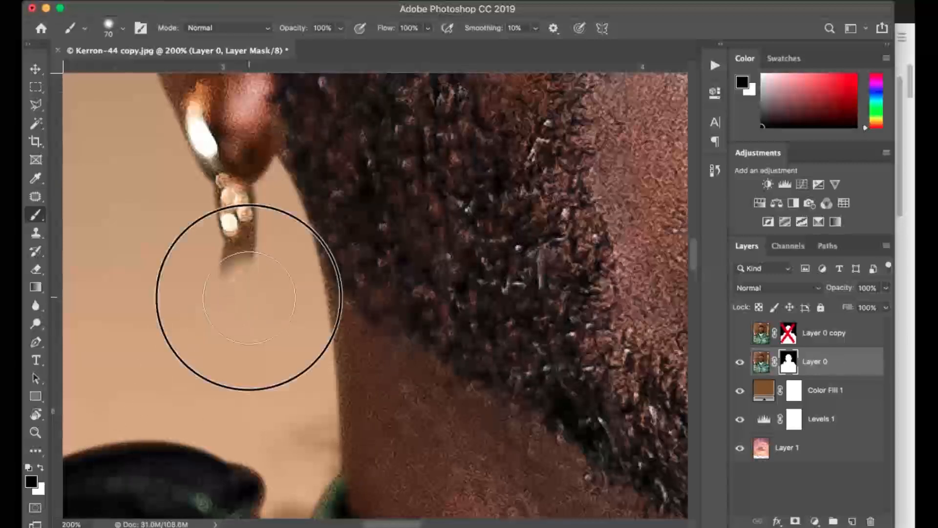
Brush white on Layer 0's mask below the earring to reveal the original background, and undo that stroke.
{"action": "key", "text": "x"}
{"action": "mouse_move", "coordinate": [250, 297]}
{"action": "left_mouse_down"}
{"action": "mouse_move", "coordinate": [243, 332]}
{"action": "mouse_move", "coordinate": [244, 286]}
{"action": "mouse_move", "coordinate": [240, 337]}
{"action": "left_mouse_up"}
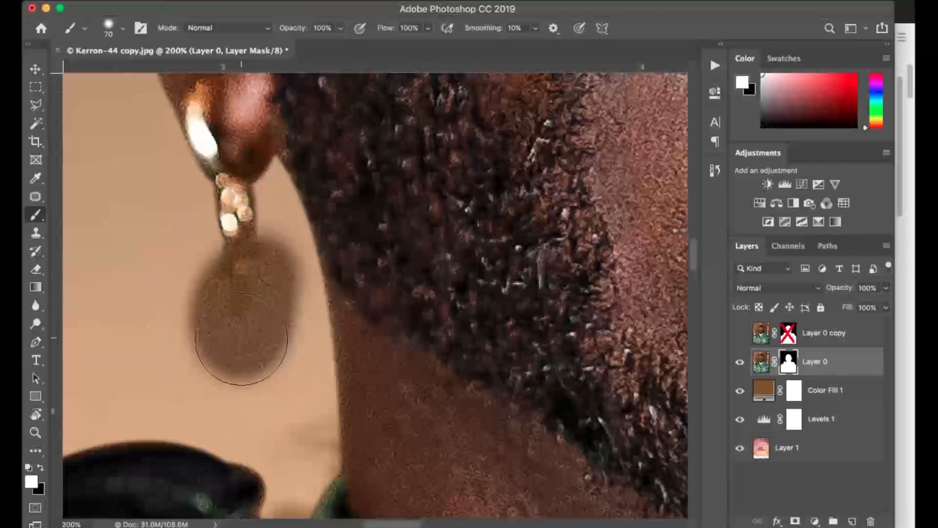
{"action": "key", "text": "ctrl+z"}
{"action": "key", "text": "x"}
Reduce the brush to a small size and brush black on Layer 0's mask to remove the remaining fringe around the earring.
{"action": "right_click", "coordinate": [249, 315]}
{"action": "left_click", "coordinate": [391, 378]}
{"action": "left_click_drag", "start_coordinate": [204, 288], "coordinate": [221, 291]}
{"action": "key", "text": "["}
{"action": "key", "text": "bracketleft"}
{"action": "key", "text": "bracketleft"}
{"action": "key", "text": "bracketleft"}
{"action": "key", "text": "bracketleft"}
{"action": "key", "text": "bracketleft"}
{"action": "key", "text": "bracketleft"}
{"action": "key", "text": "bracketleft"}
{"action": "mouse_move", "coordinate": [236, 243]}
{"action": "left_mouse_down"}
{"action": "mouse_move", "coordinate": [220, 243]}
{"action": "mouse_move", "coordinate": [257, 218]}
{"action": "mouse_move", "coordinate": [256, 184]}
{"action": "mouse_move", "coordinate": [249, 251]}
{"action": "left_mouse_up"}
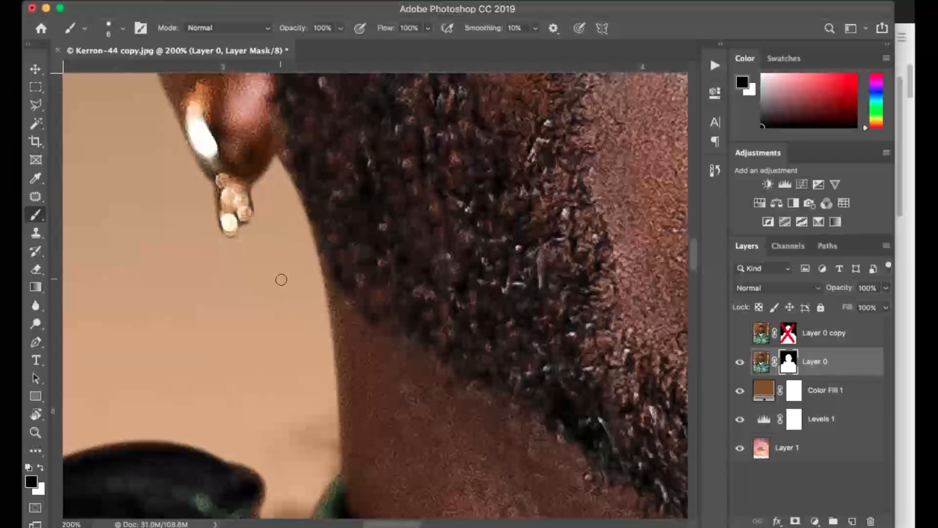
Check the whole composite and show Layer 0 copy to compare it with the original background.
{"action": "key", "text": "super+minus"}
{"action": "key", "text": "super+minus"}
{"action": "key", "text": "super+minus"}
{"action": "key", "text": "super+minus"}
{"action": "key", "text": "super+minus"}
{"action": "key", "text": "super+minus"}
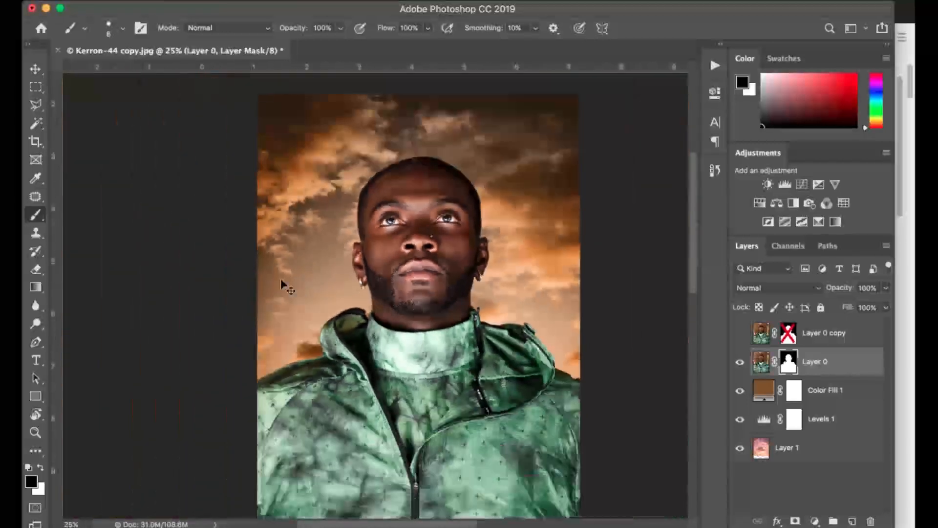
{"action": "key", "text": "super+minus"}
{"action": "key", "text": "super+plus"}
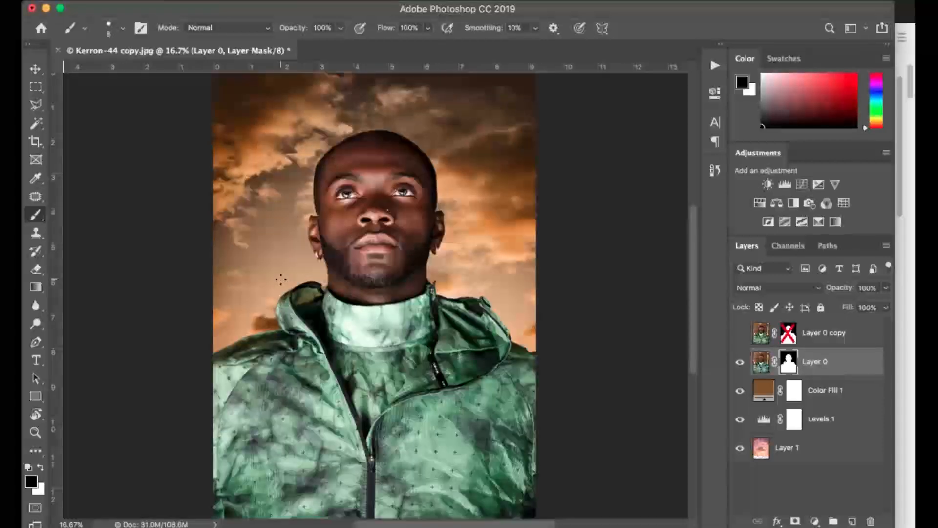
{"action": "left_click", "coordinate": [739, 336]}
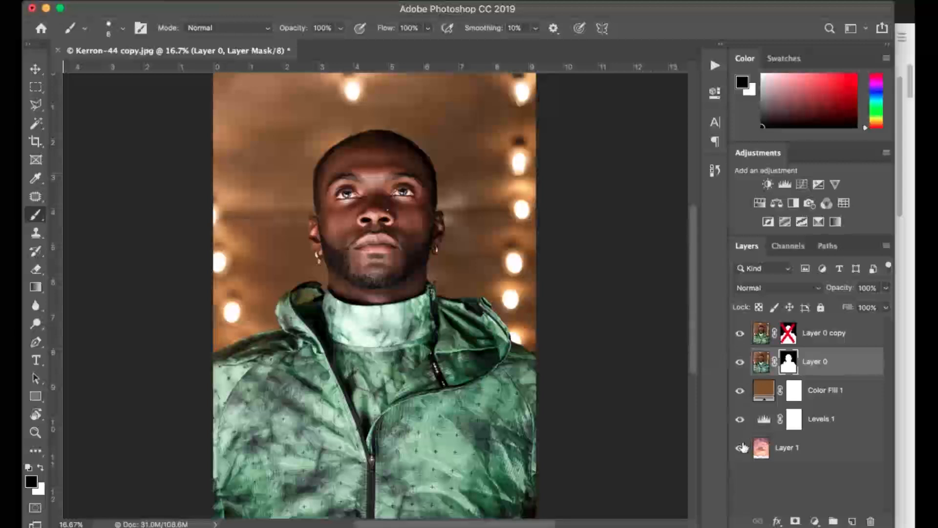
Group Layer 1, Levels 1 and Color Fill 1 together.
{"action": "left_click", "coordinate": [770, 442]}
{"action": "left_click", "coordinate": [804, 391], "text": "shift"}
{"action": "left_click_drag", "start_coordinate": [801, 462], "coordinate": [833, 521]}
Hide Layer 0 copy, examine the cutout with the background group hidden and shown again, and expand the group.
{"action": "left_click", "coordinate": [741, 387]}
{"action": "left_click", "coordinate": [742, 335]}
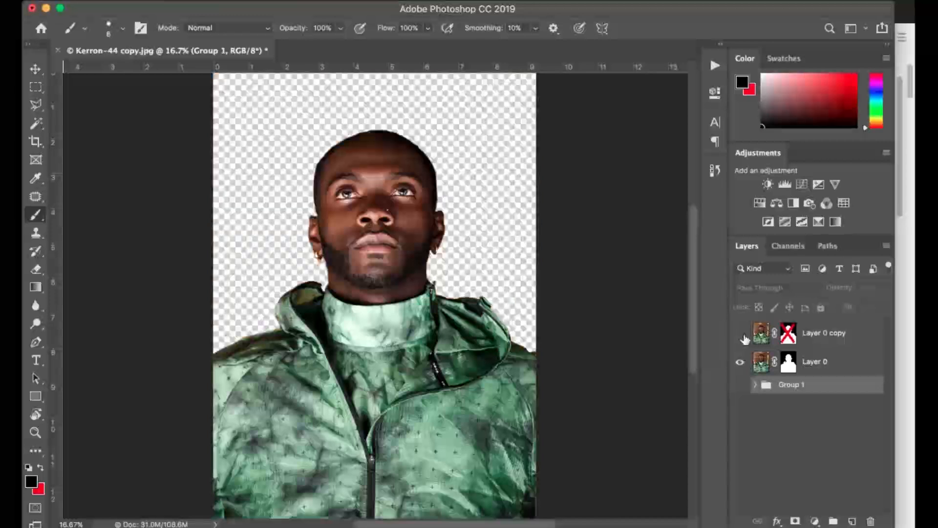
{"action": "left_click", "coordinate": [741, 386]}
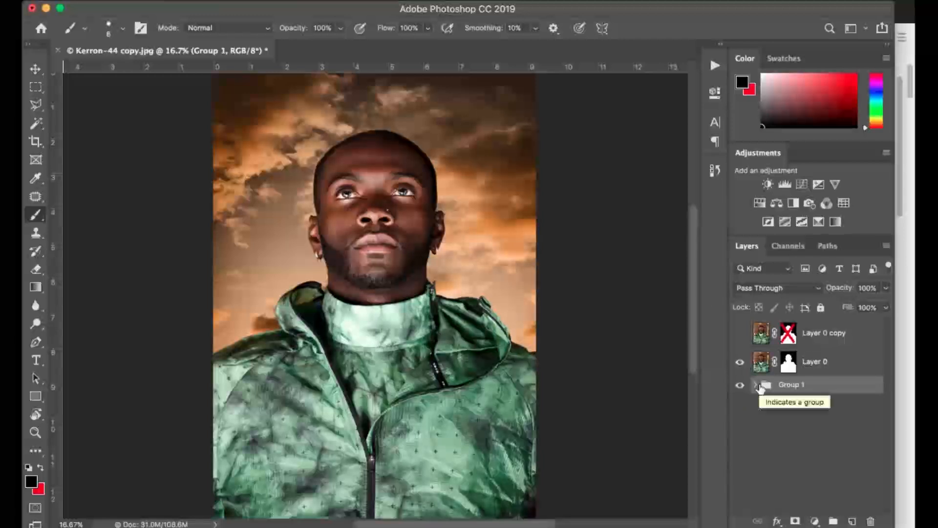
{"action": "left_click", "coordinate": [755, 386]}
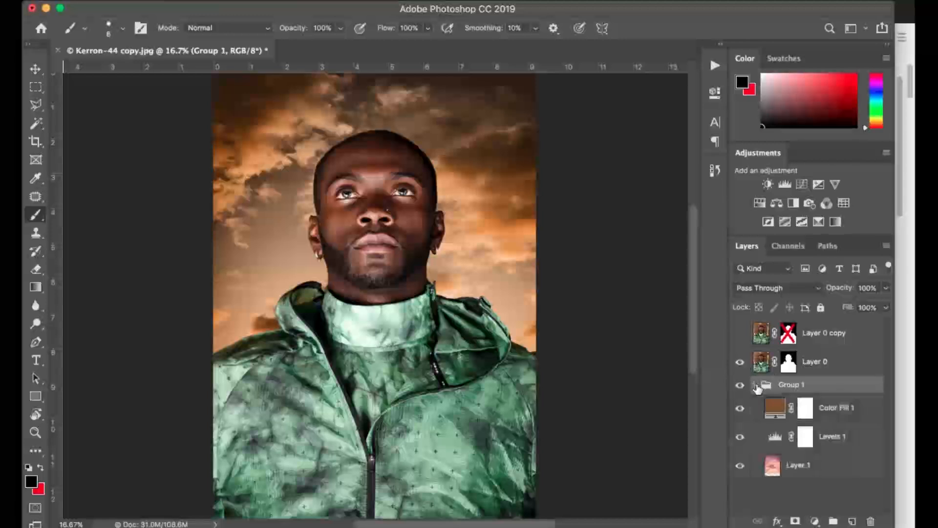